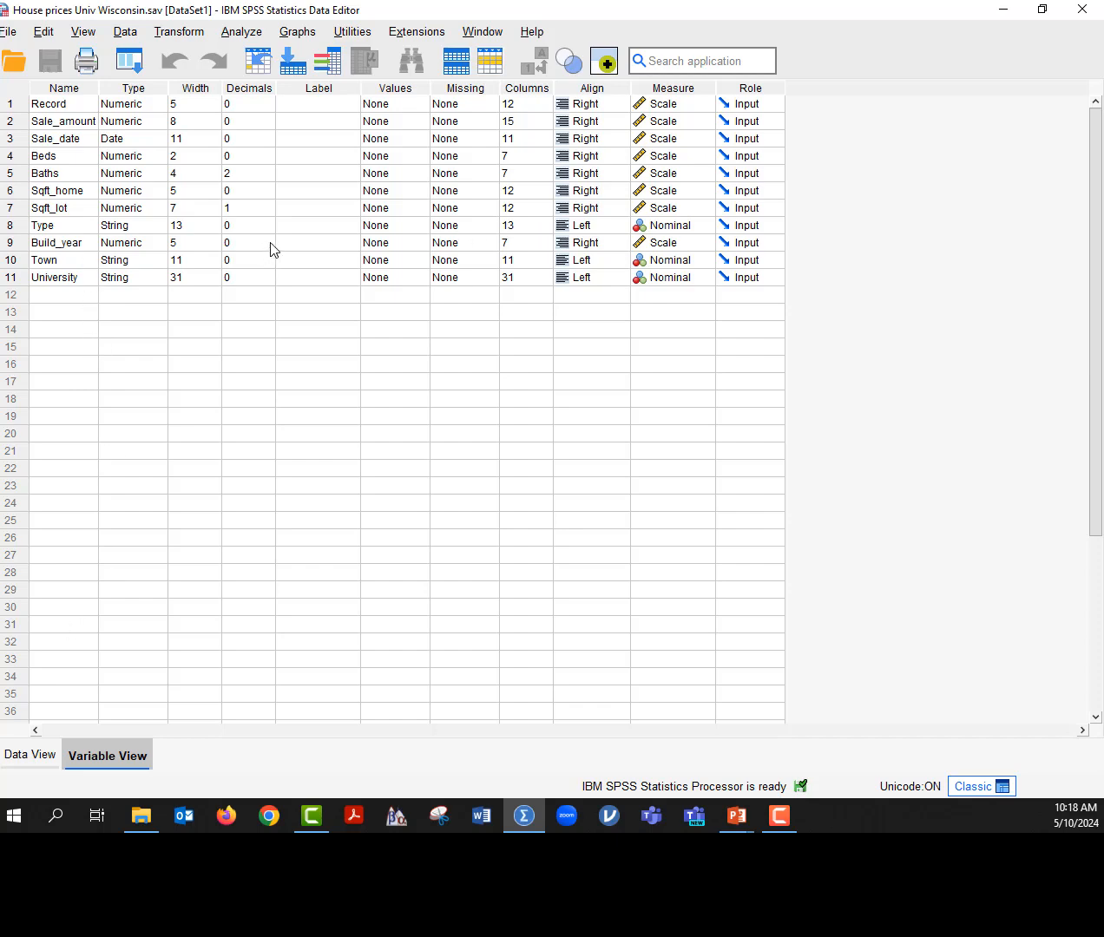
# - Look through the Madison house records in the data view, and switch to the slide with the descriptive statistics task
pyautogui.click(29, 754)
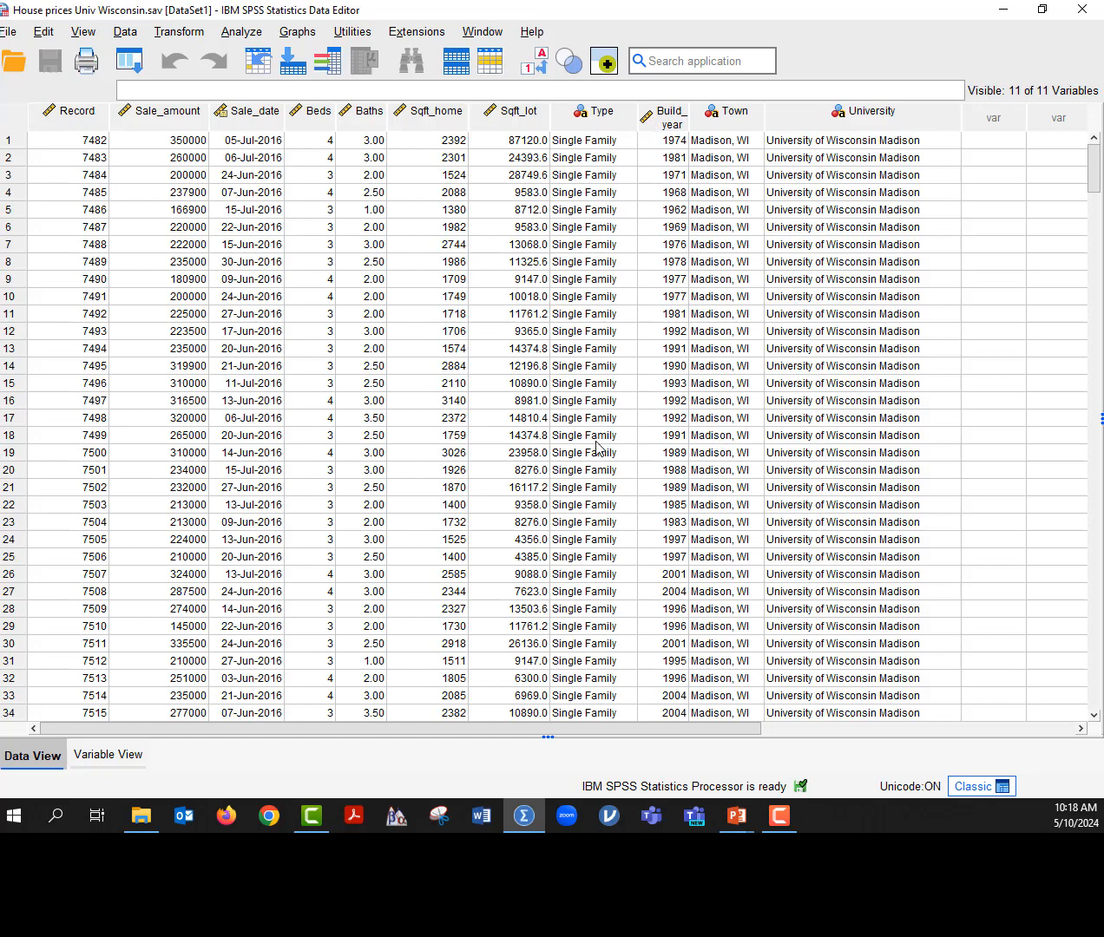
pyautogui.scroll(-7, 597, 447)
pyautogui.scroll(7, 599, 473)
pyautogui.hotkey('alt', 'Tab')
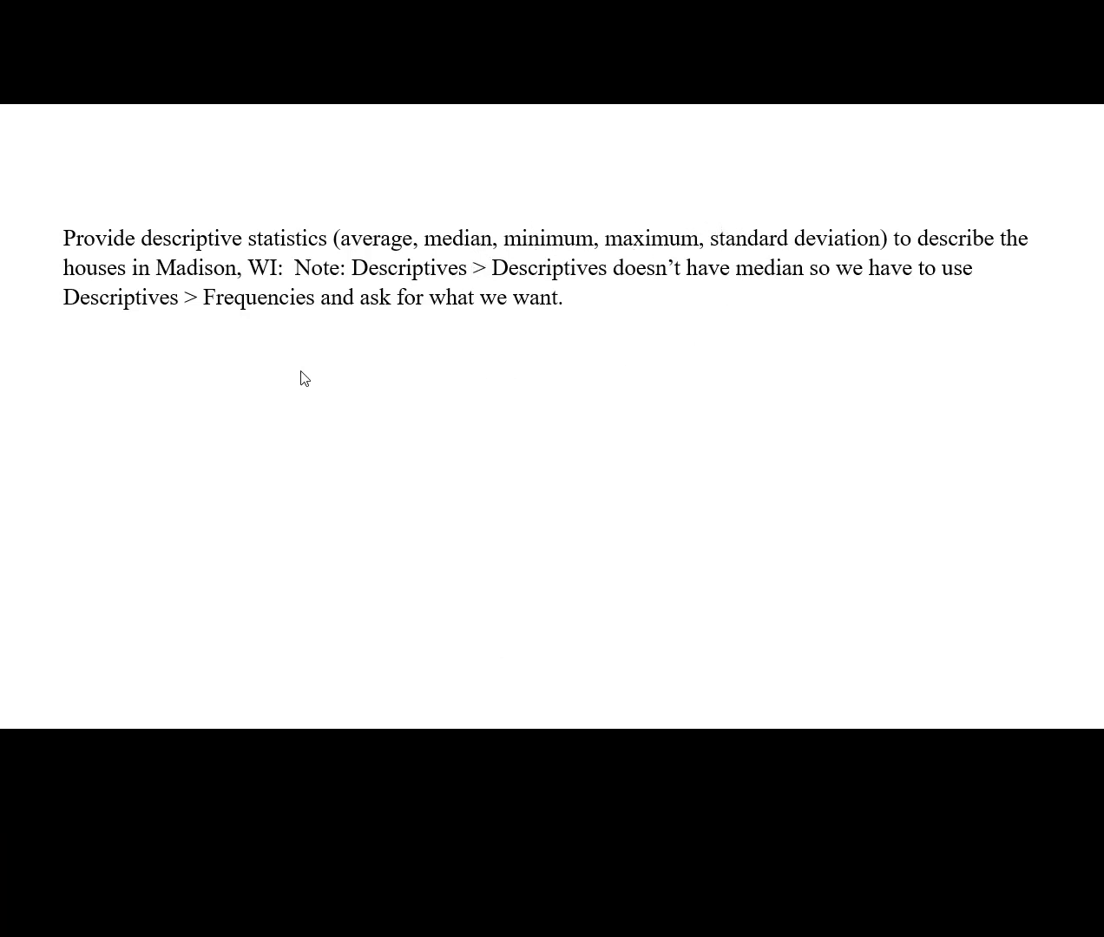
# - Switch back to SPSS and check which statistics the Descriptives procedure offers, leaving it without running an analysis
pyautogui.hotkey('alt', 'Tab')
pyautogui.click(243, 31)
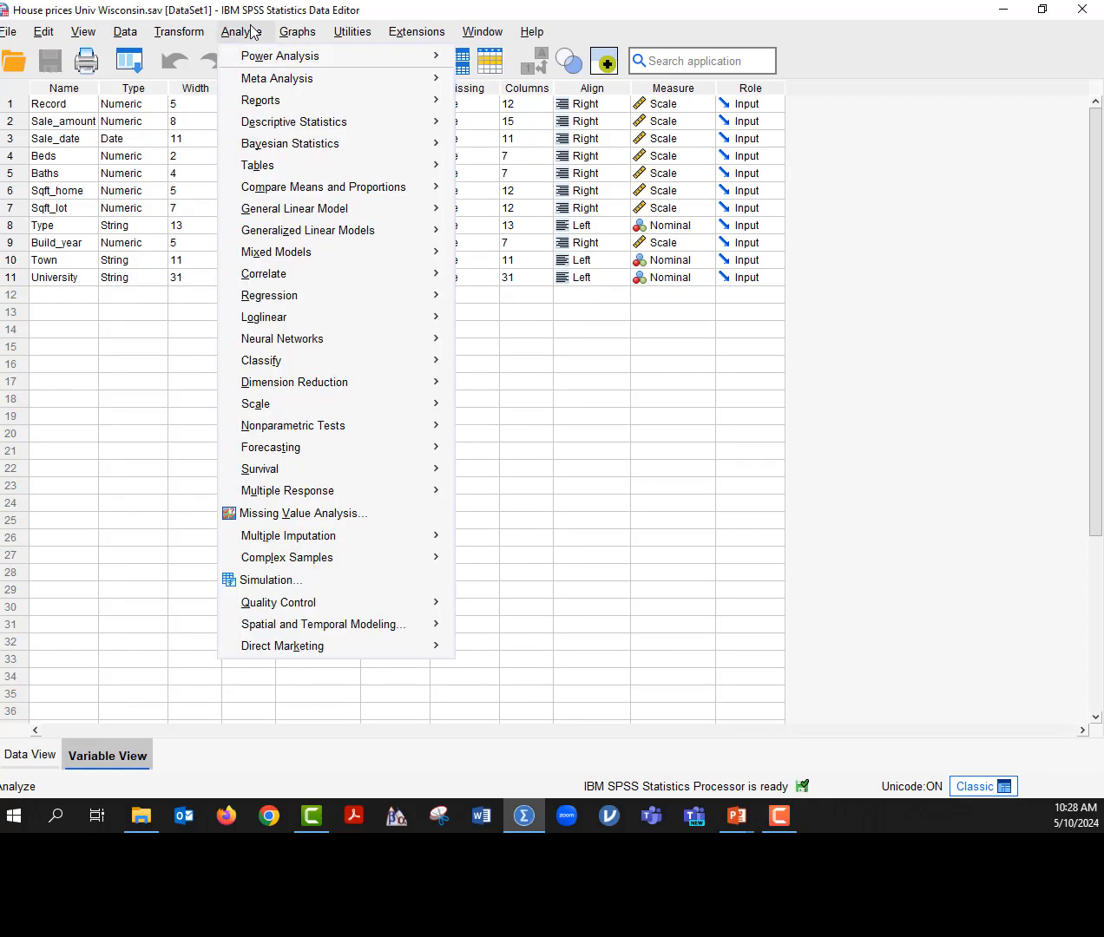
pyautogui.moveTo(257, 125)
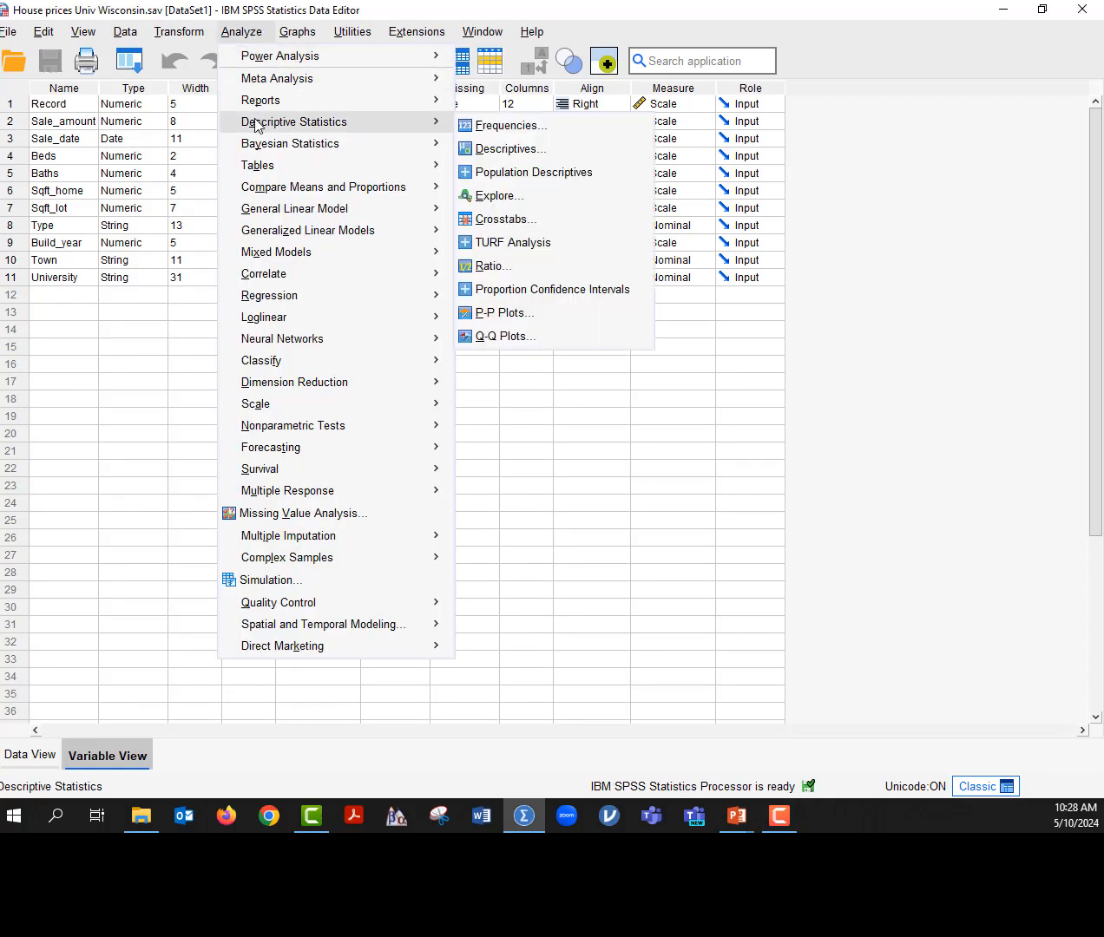
pyautogui.click(500, 150)
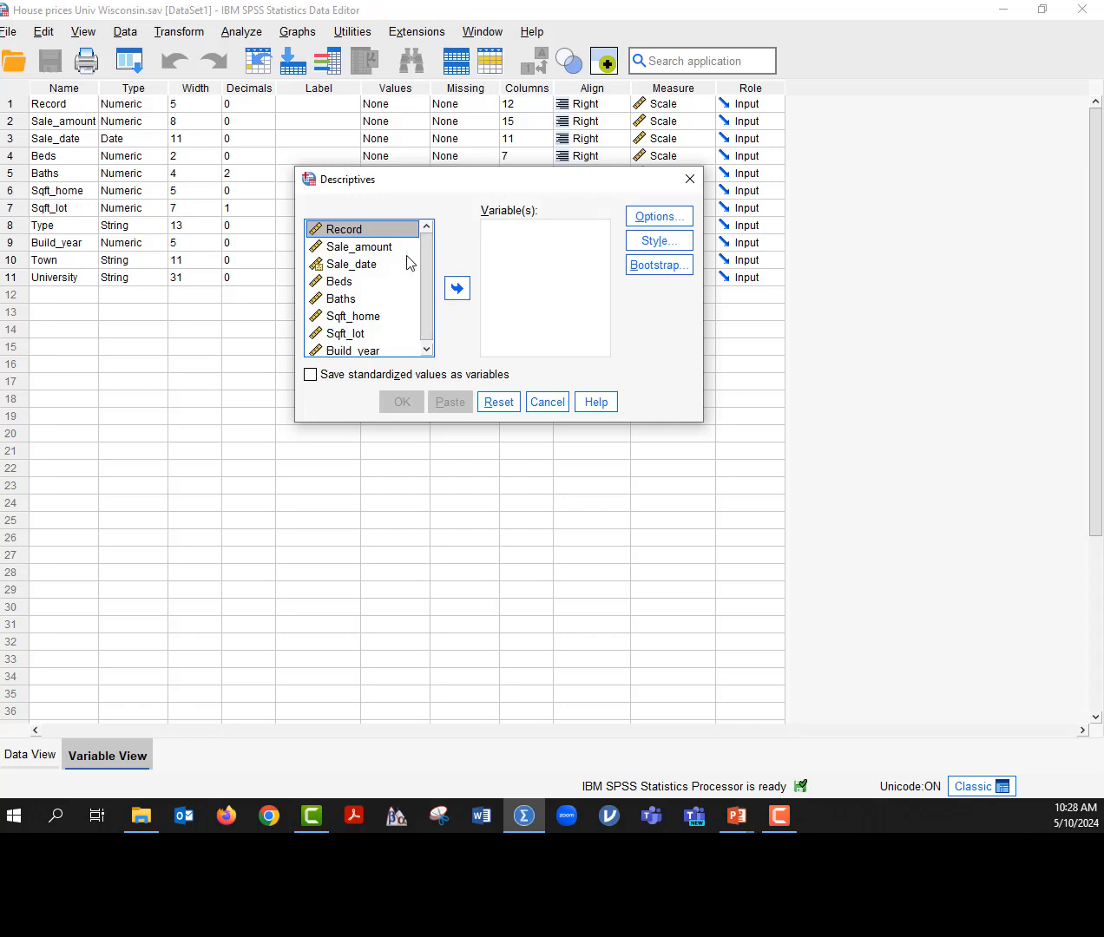
pyautogui.click(643, 219)
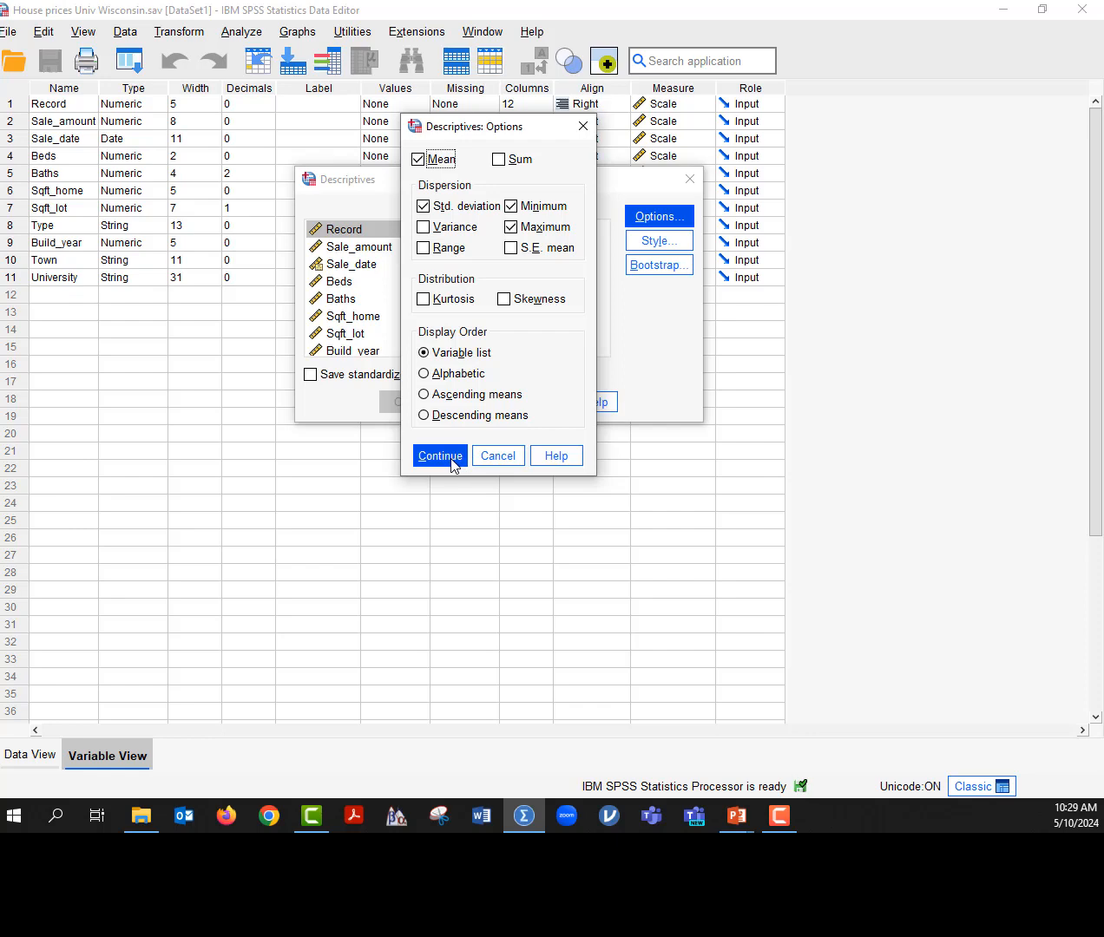
pyautogui.click(497, 456)
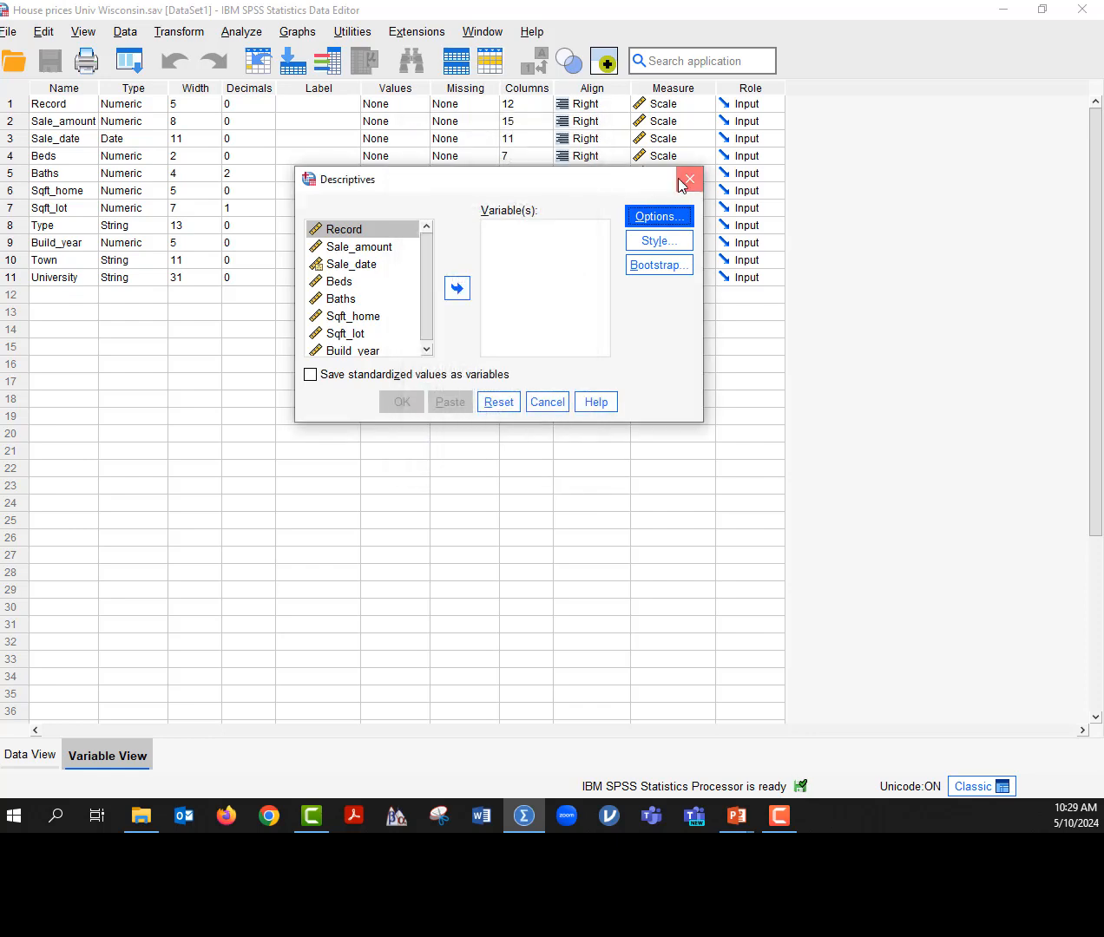
pyautogui.click(687, 179)
# - Open the Frequencies procedure and request the mean, median, minimum, maximum and standard deviation
pyautogui.click(242, 32)
pyautogui.moveTo(267, 124)
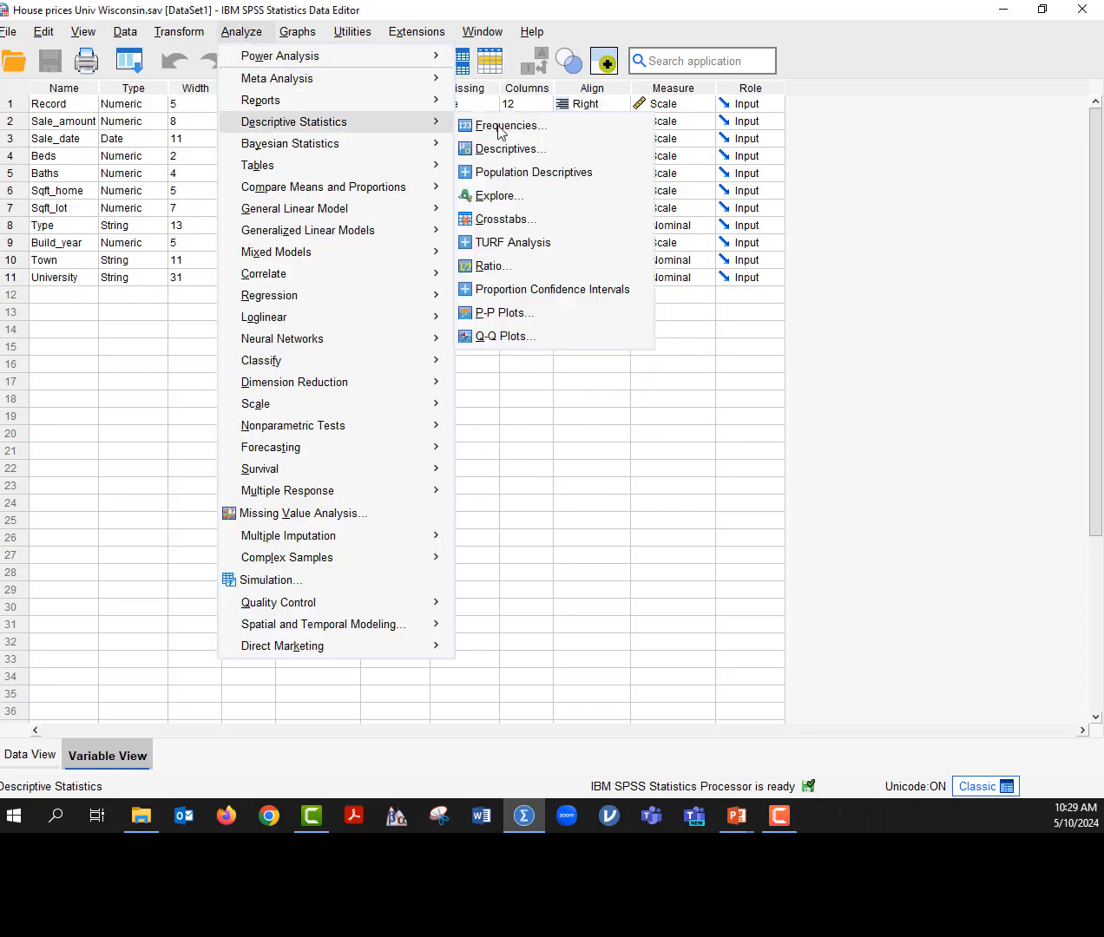
pyautogui.click(497, 125)
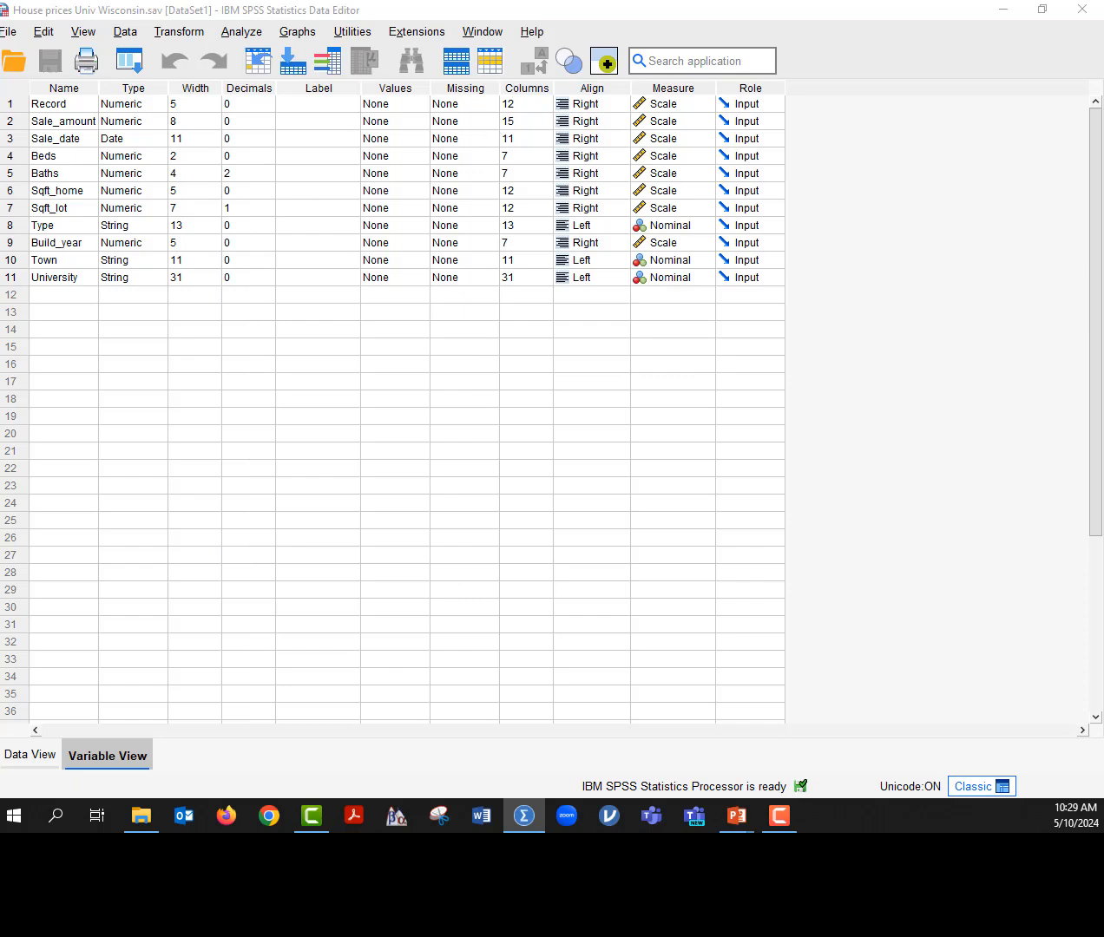
pyautogui.click(647, 201)
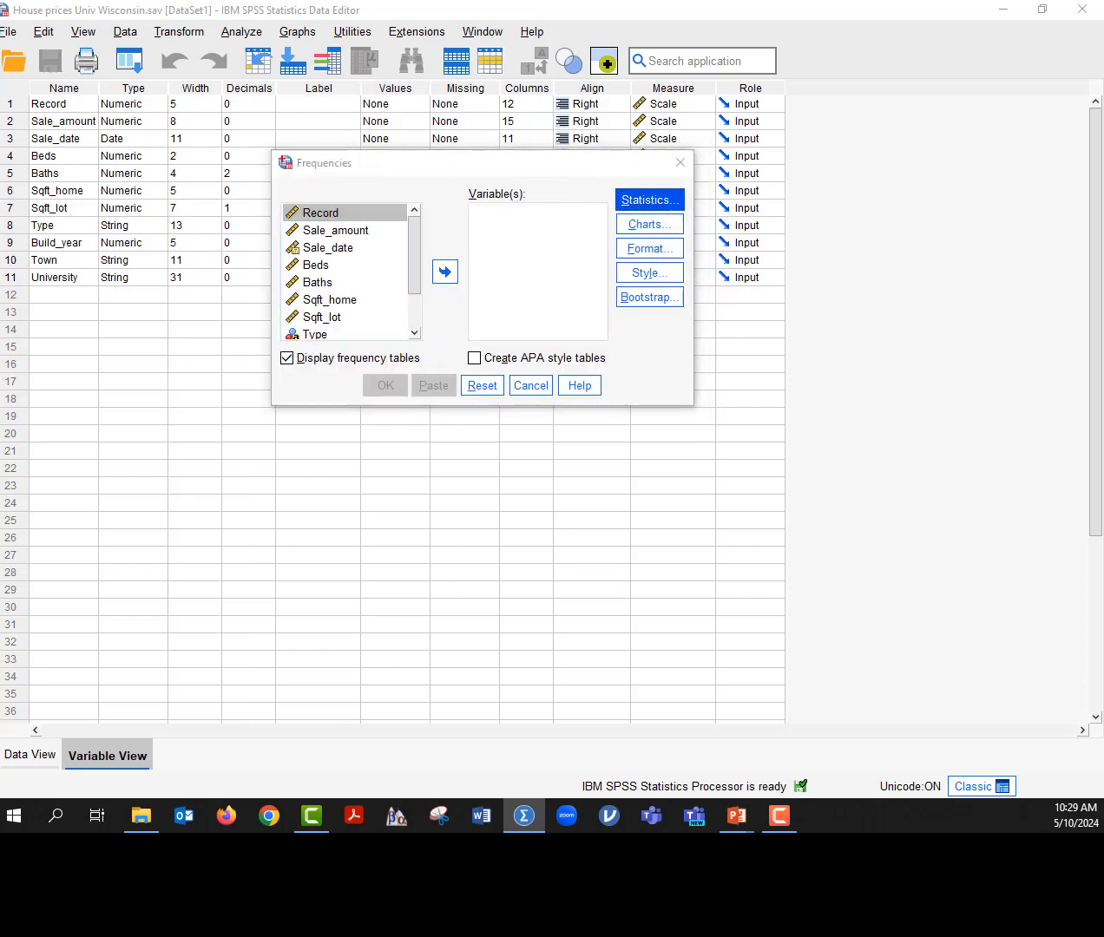
pyautogui.click(611, 218)
pyautogui.click(615, 240)
pyautogui.click(470, 429)
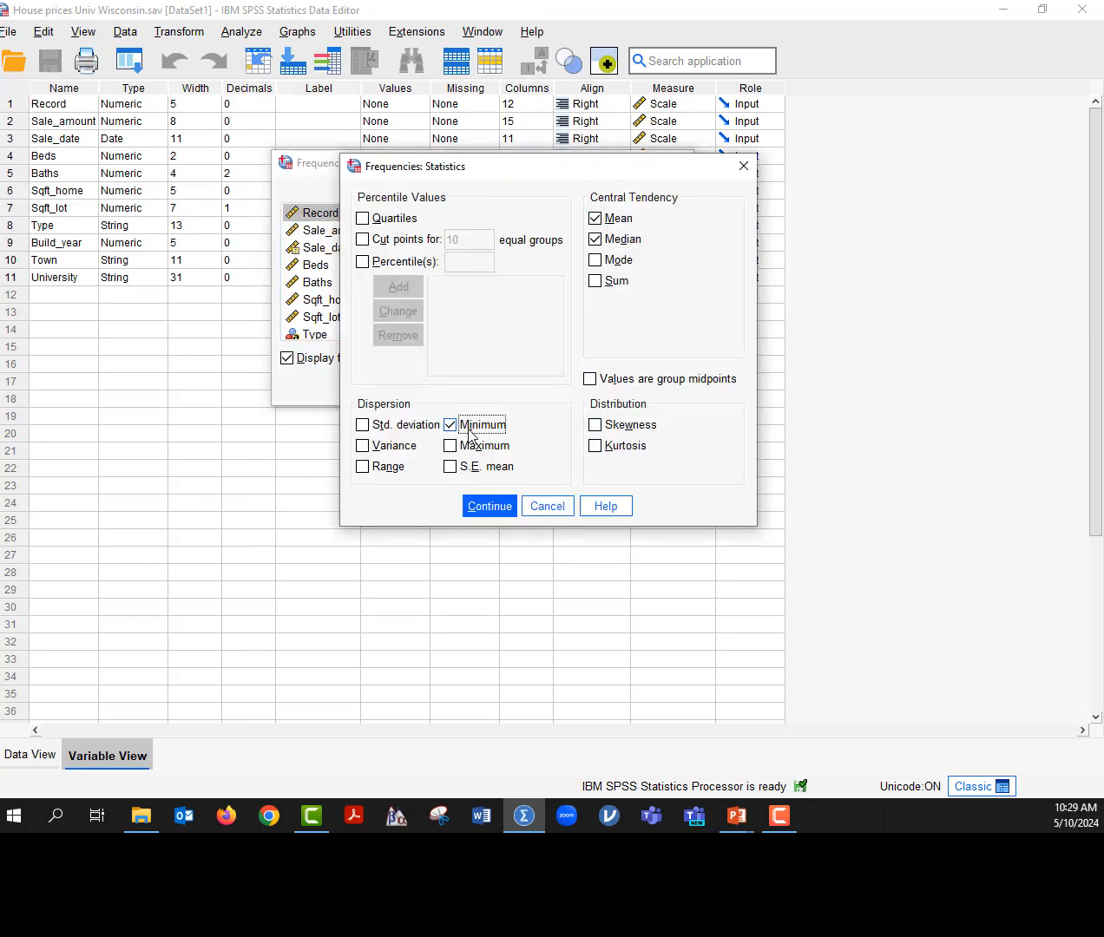
pyautogui.click(473, 445)
pyautogui.click(411, 437)
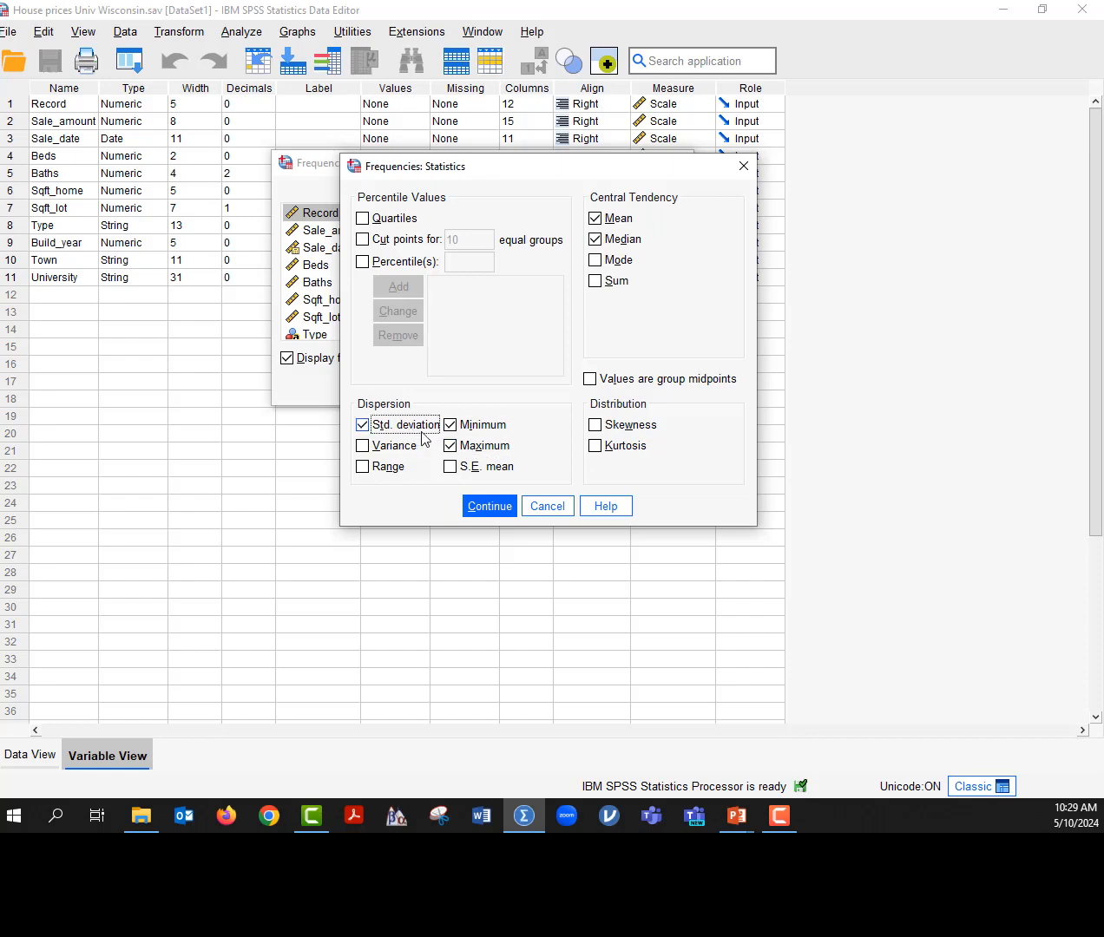
pyautogui.click(503, 506)
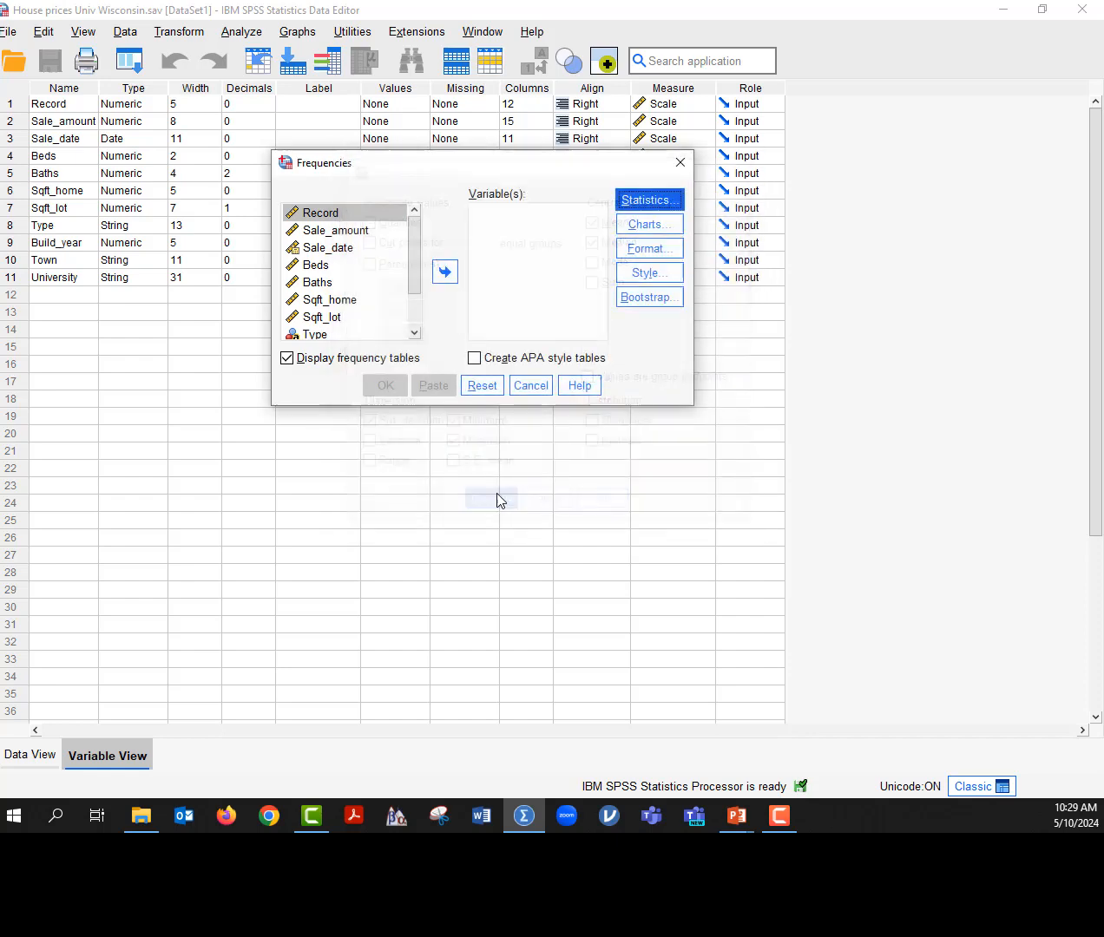
# - Run Frequencies on Sale_amount, Beds, Baths, Sqft_home and Sqft_lot with frequency tables turned off
pyautogui.click(341, 231)
pyautogui.click(444, 272)
pyautogui.doubleClick(352, 248)
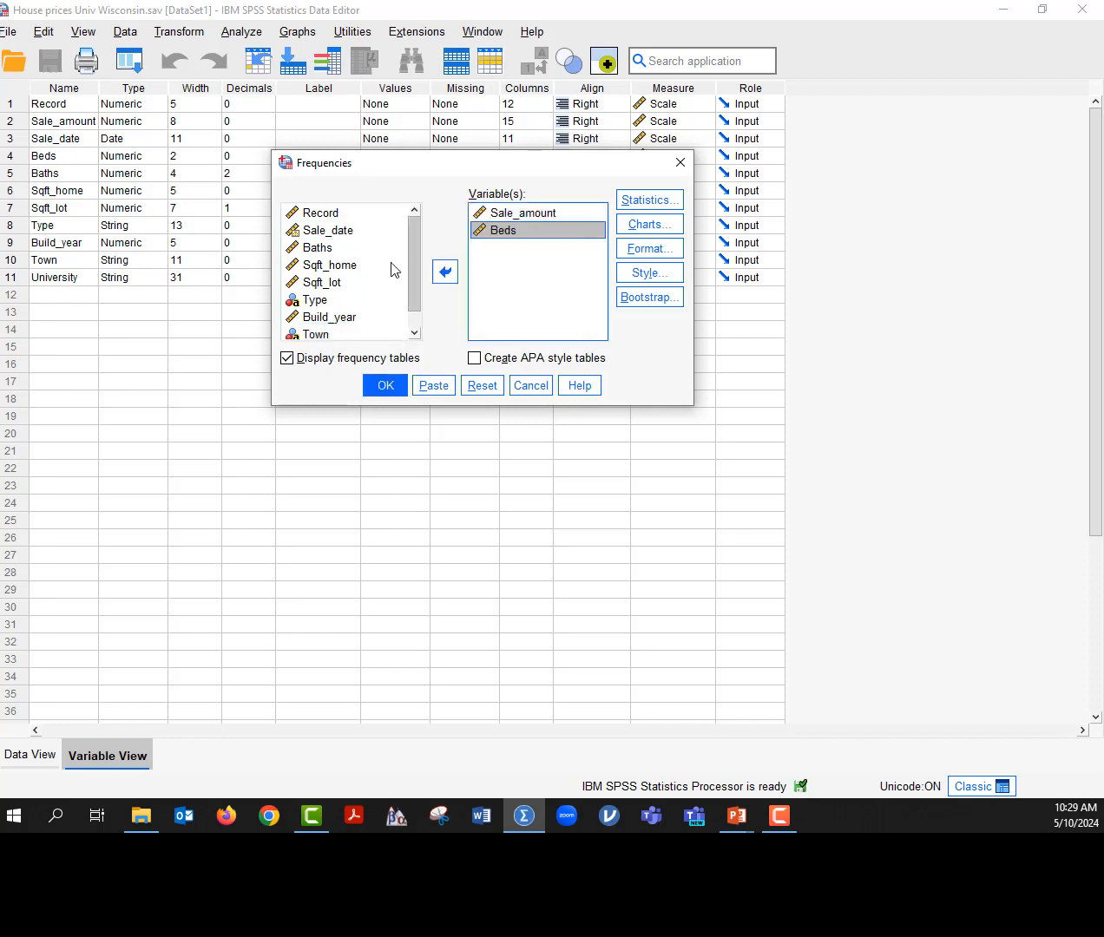
pyautogui.click(363, 250)
pyautogui.keyDown('shift'); pyautogui.click(361, 283); pyautogui.keyUp('shift')
pyautogui.click(440, 276)
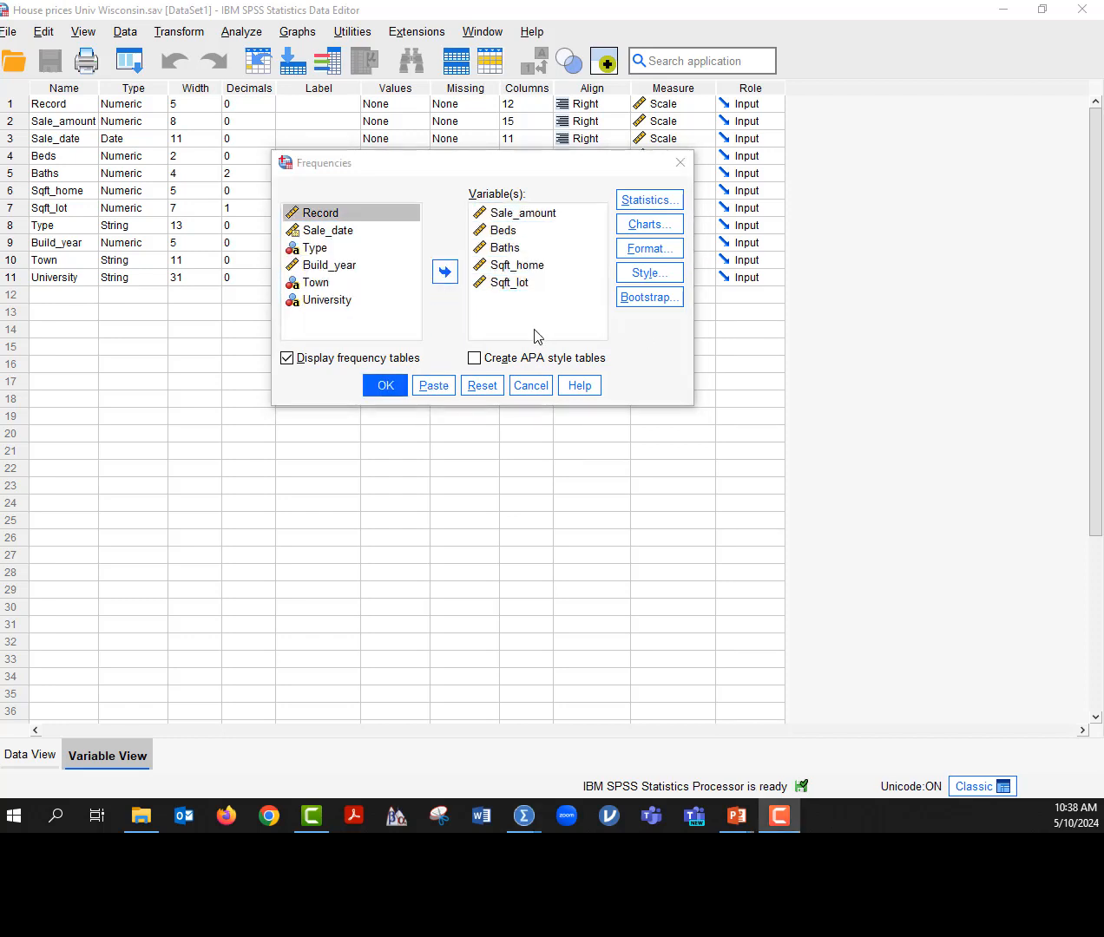
pyautogui.click(287, 359)
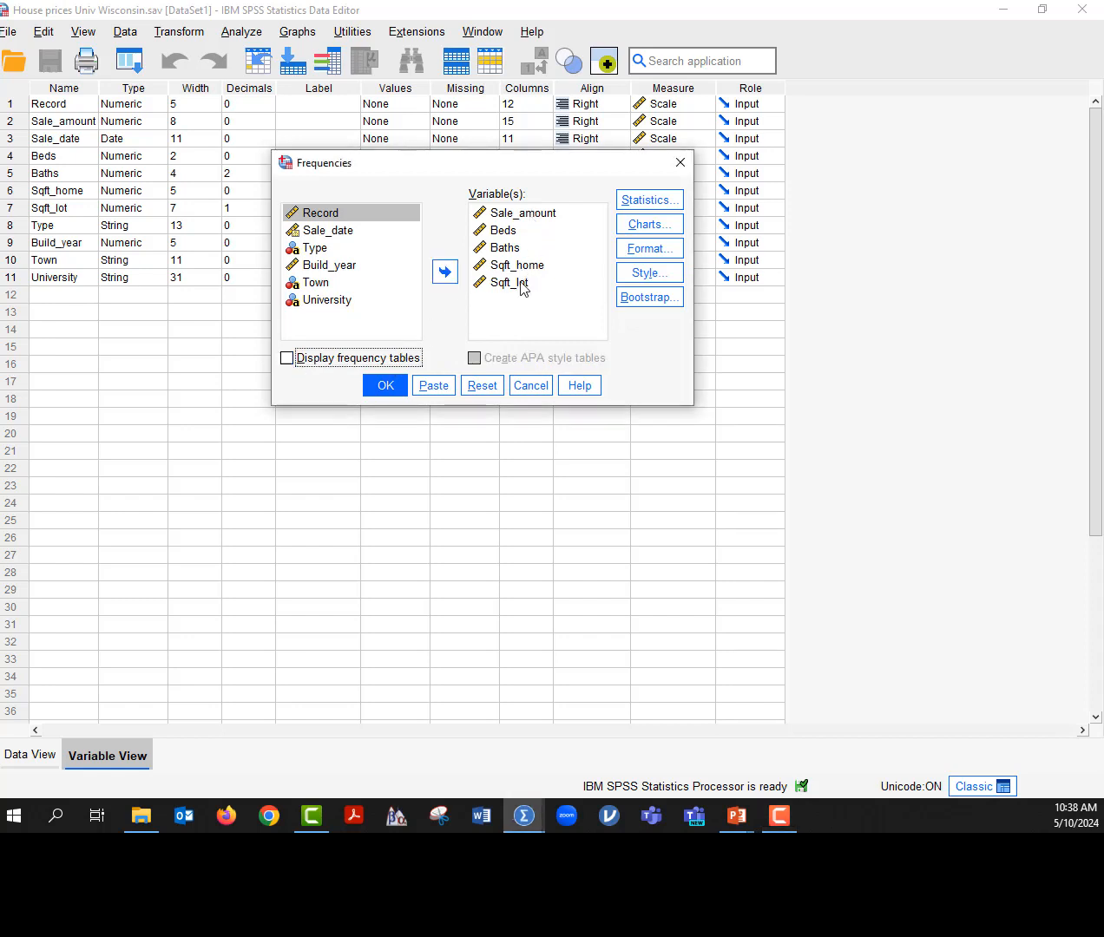
pyautogui.click(386, 386)
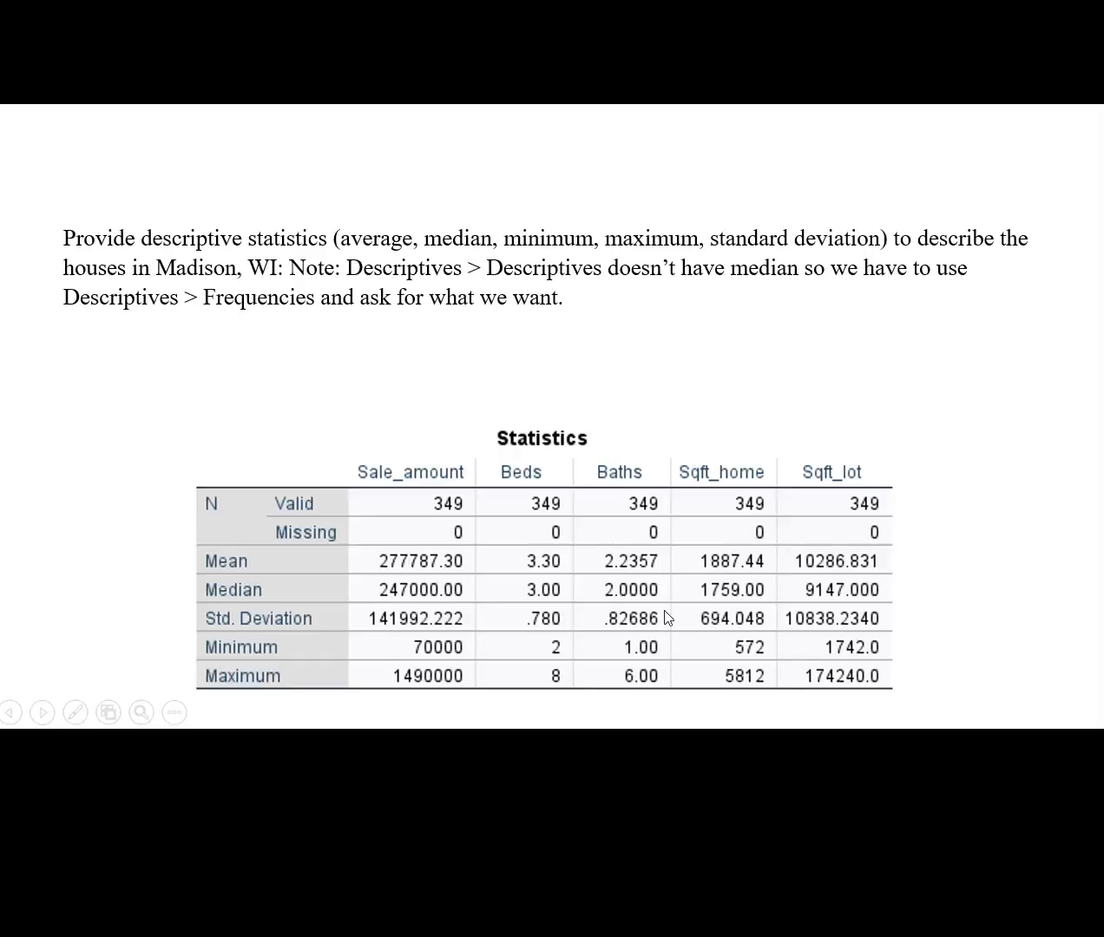
# - Advance the slide, return to SPSS and set up a linear regression predicting Sale_amount from Beds, Baths, Sqft_home and Sqft_lot
pyautogui.click(565, 593)
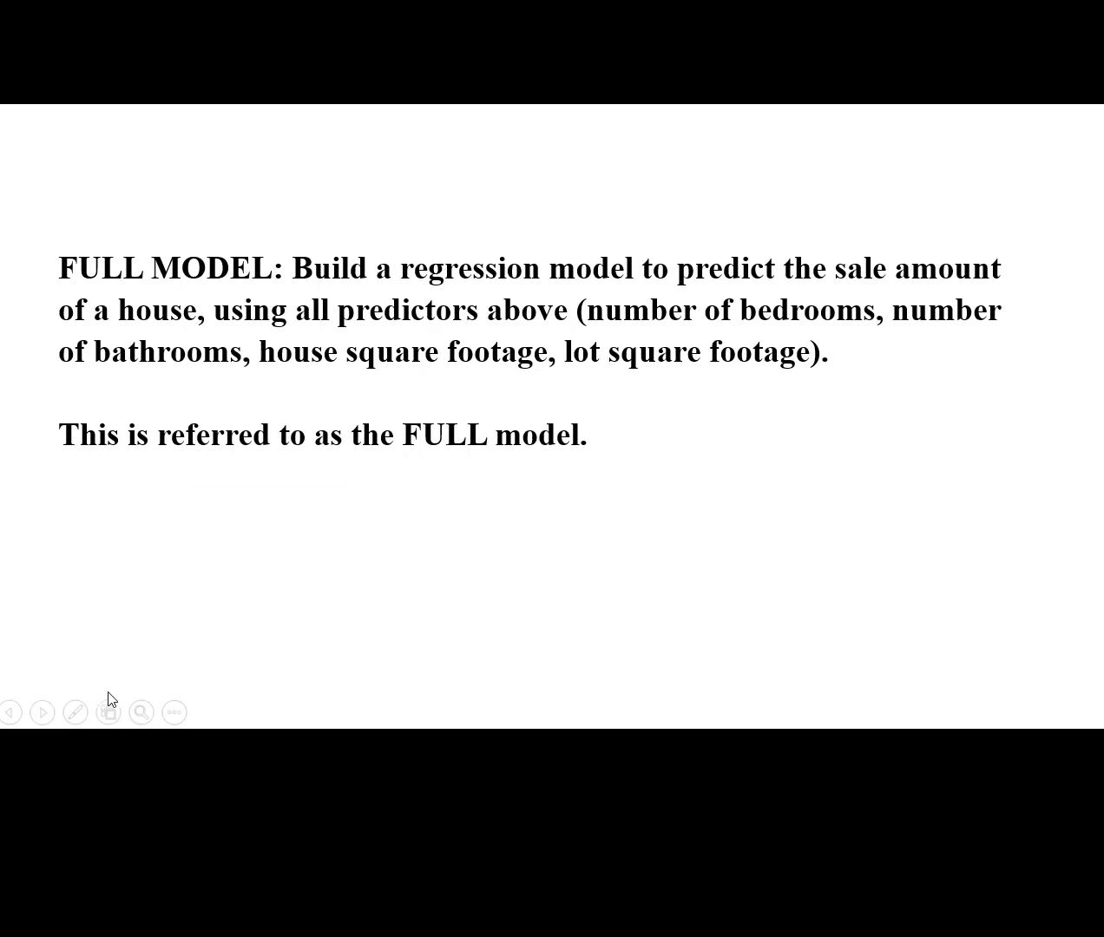
pyautogui.hotkey('alt', 'Tab')
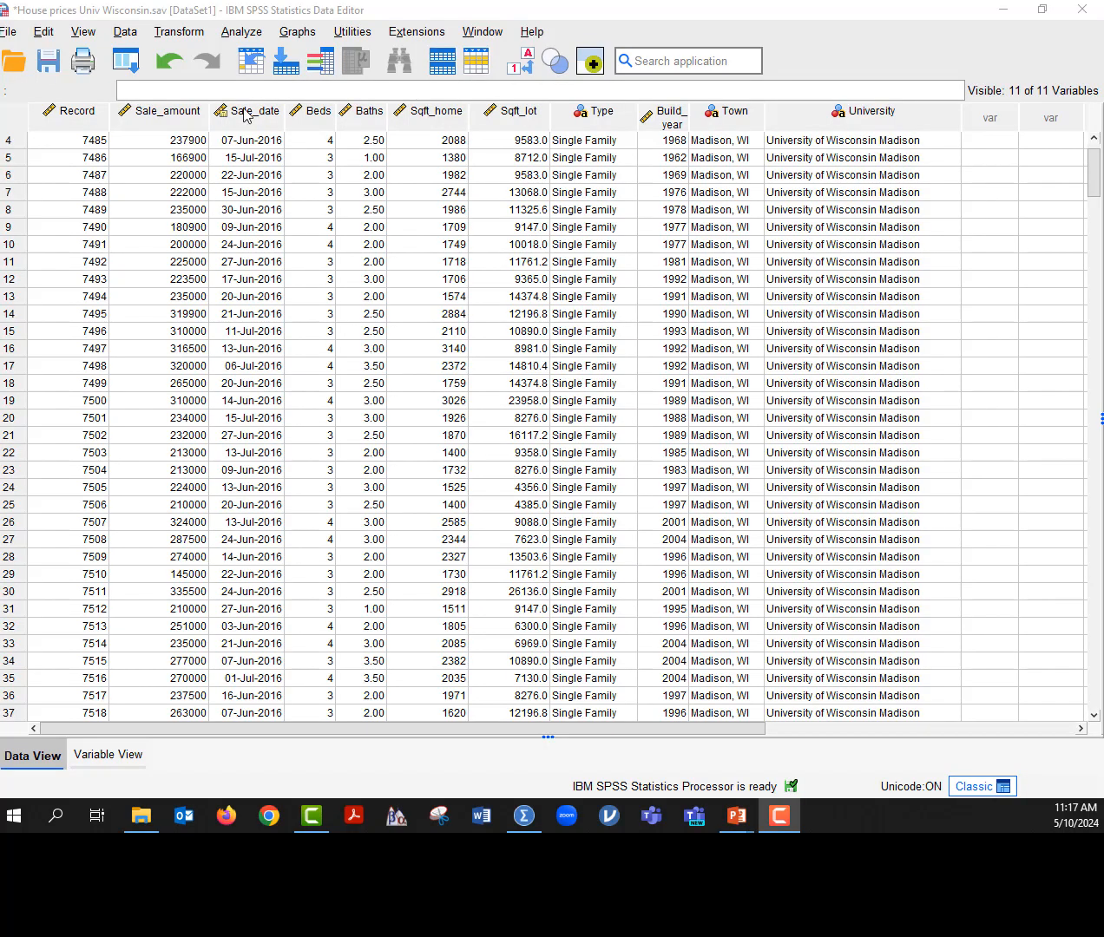
pyautogui.click(252, 37)
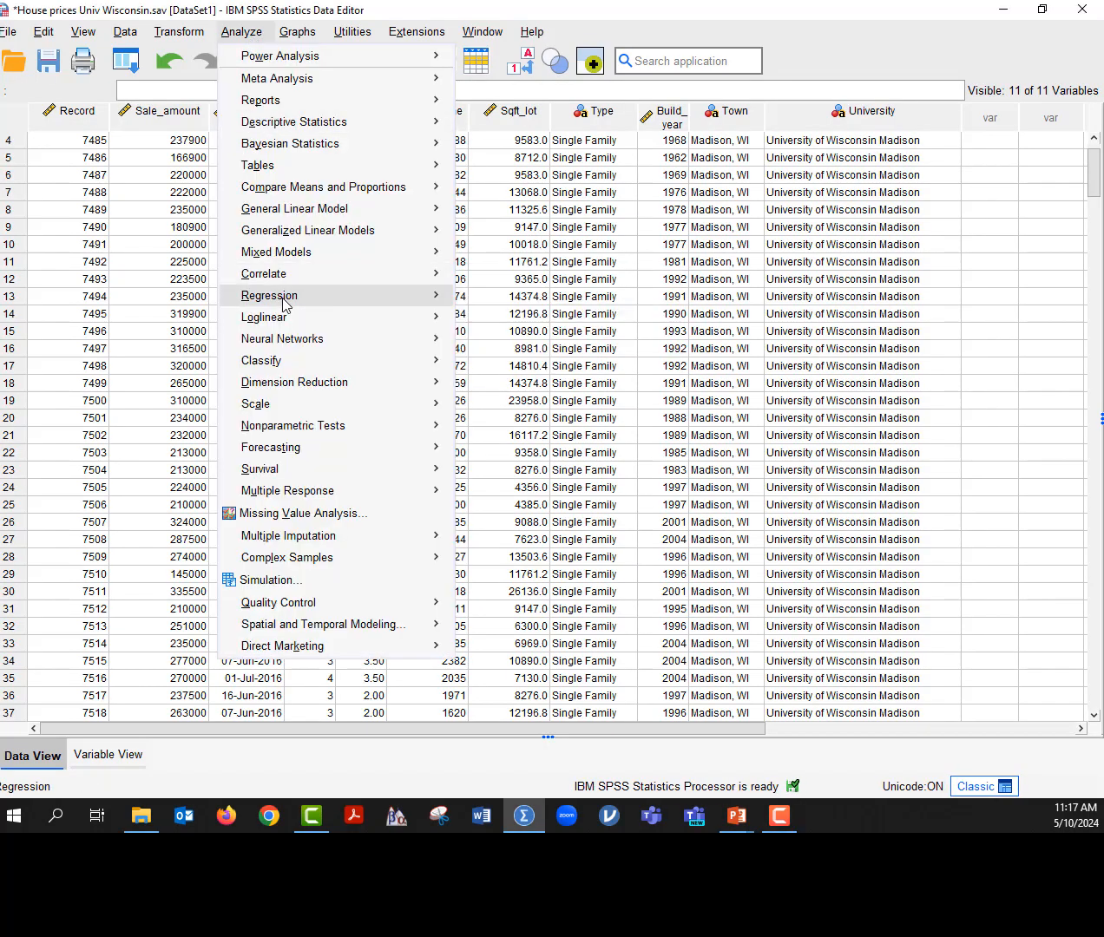
pyautogui.moveTo(376, 295)
pyautogui.click(498, 345)
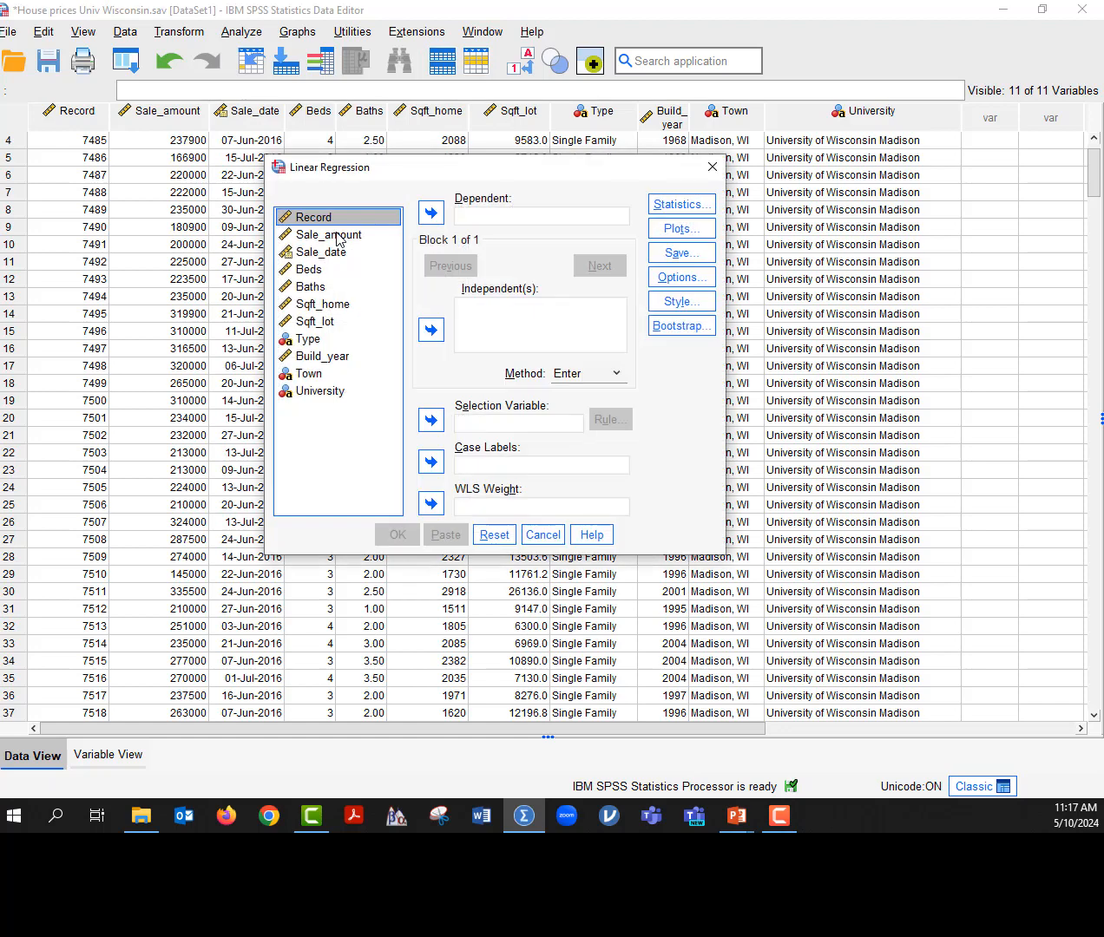
pyautogui.click(321, 234)
pyautogui.click(432, 213)
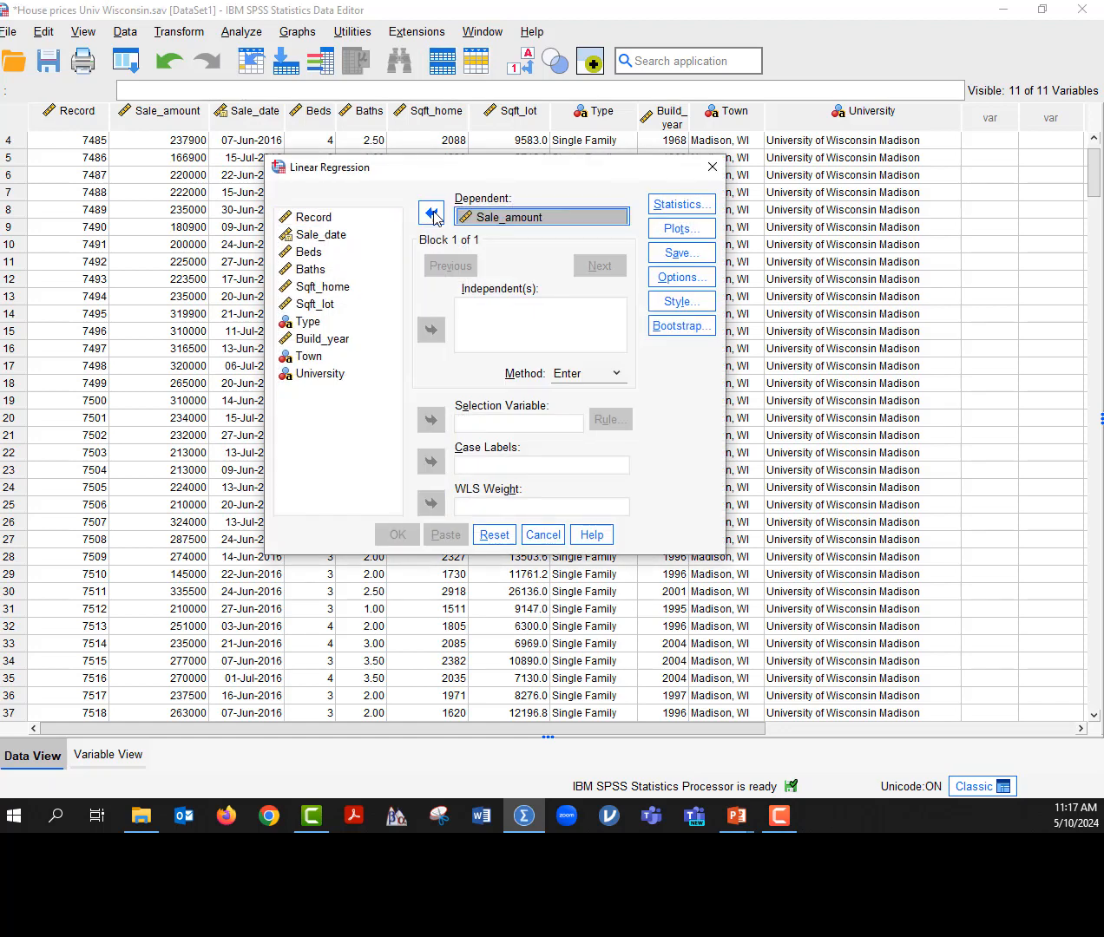
pyautogui.click(312, 256)
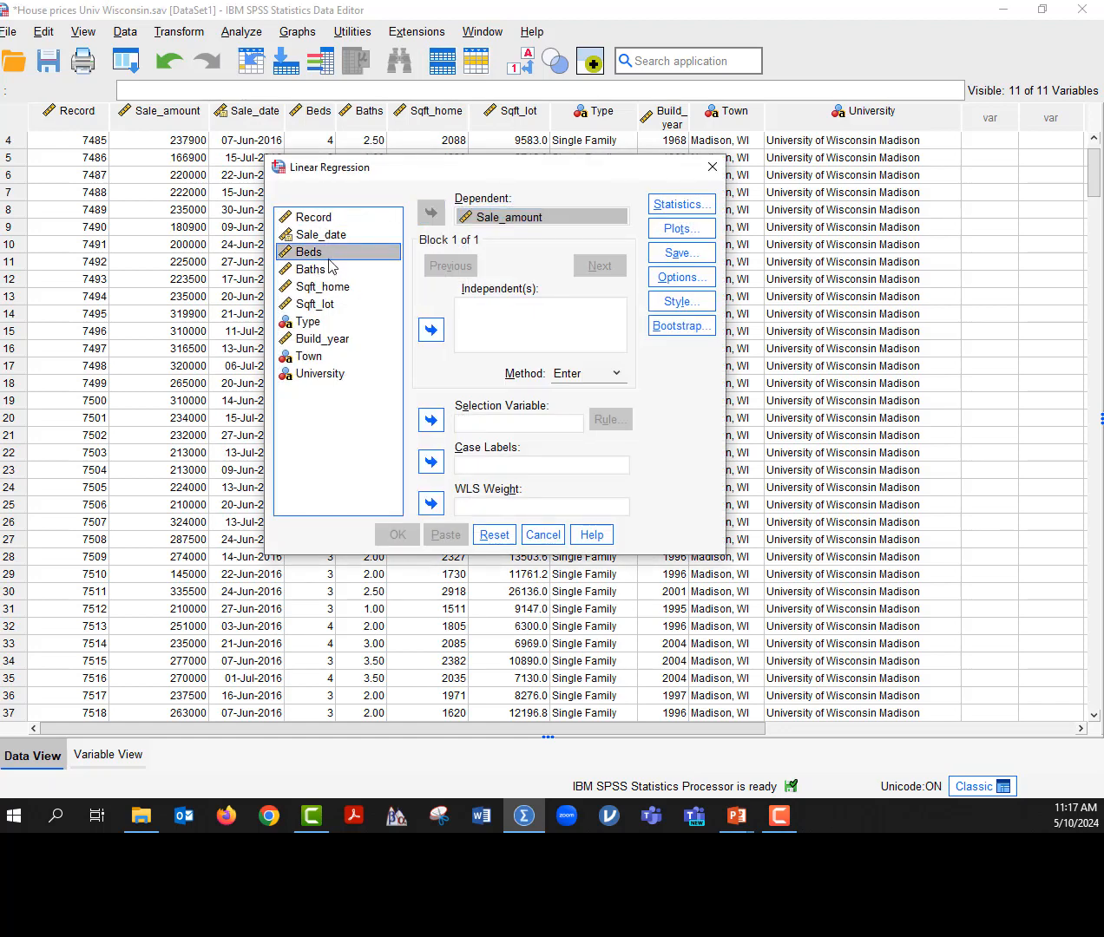
pyautogui.keyDown('shift'); pyautogui.click(350, 304); pyautogui.keyUp('shift')
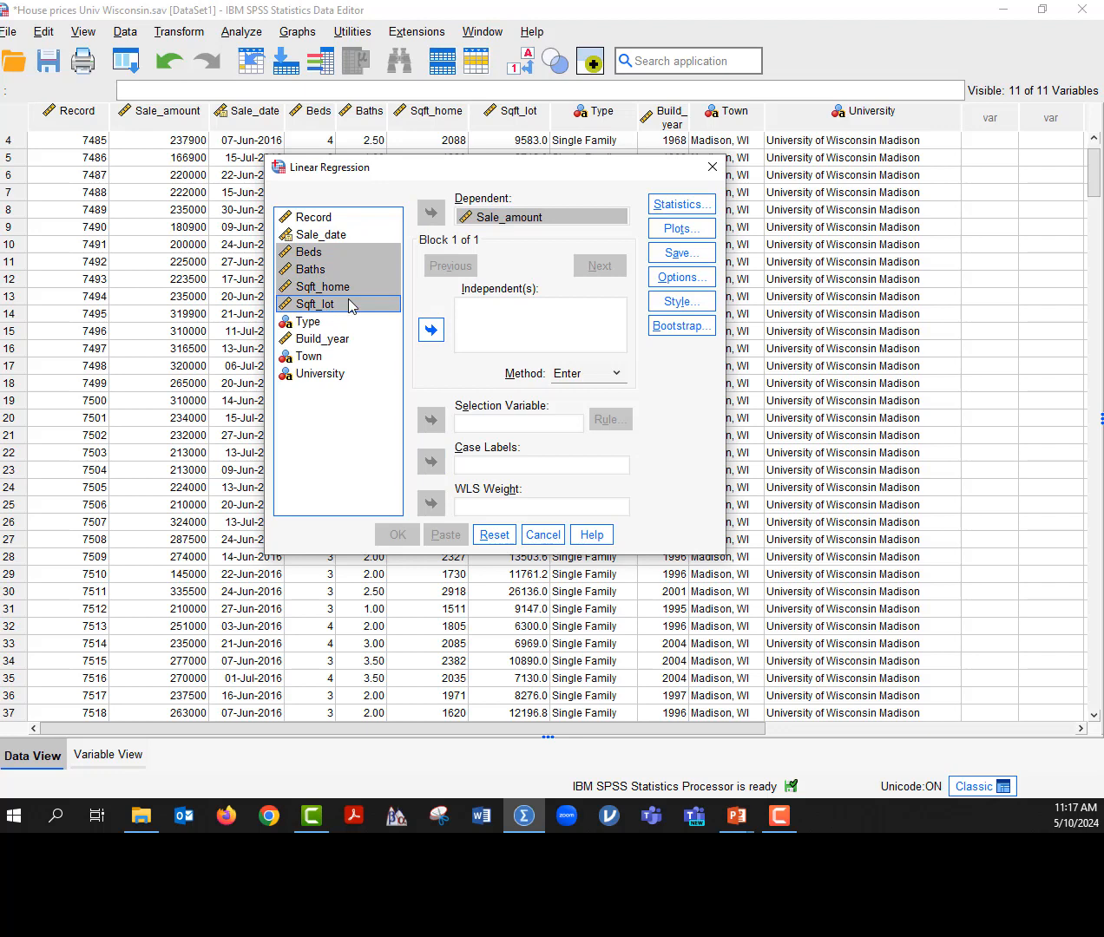
pyautogui.click(431, 330)
# - Add 95% confidence intervals, descriptives and collinearity diagnostics to the regression statistics
pyautogui.click(673, 206)
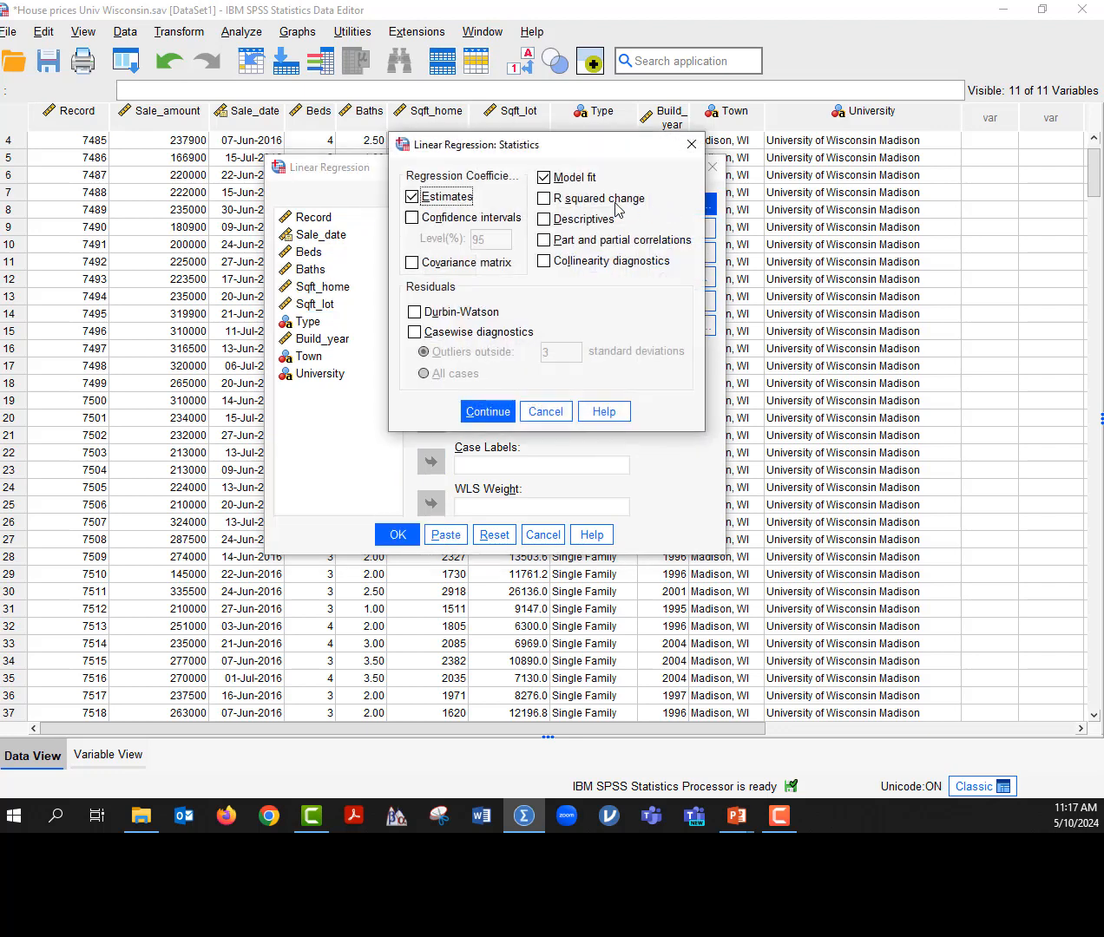
pyautogui.click(412, 221)
pyautogui.click(569, 219)
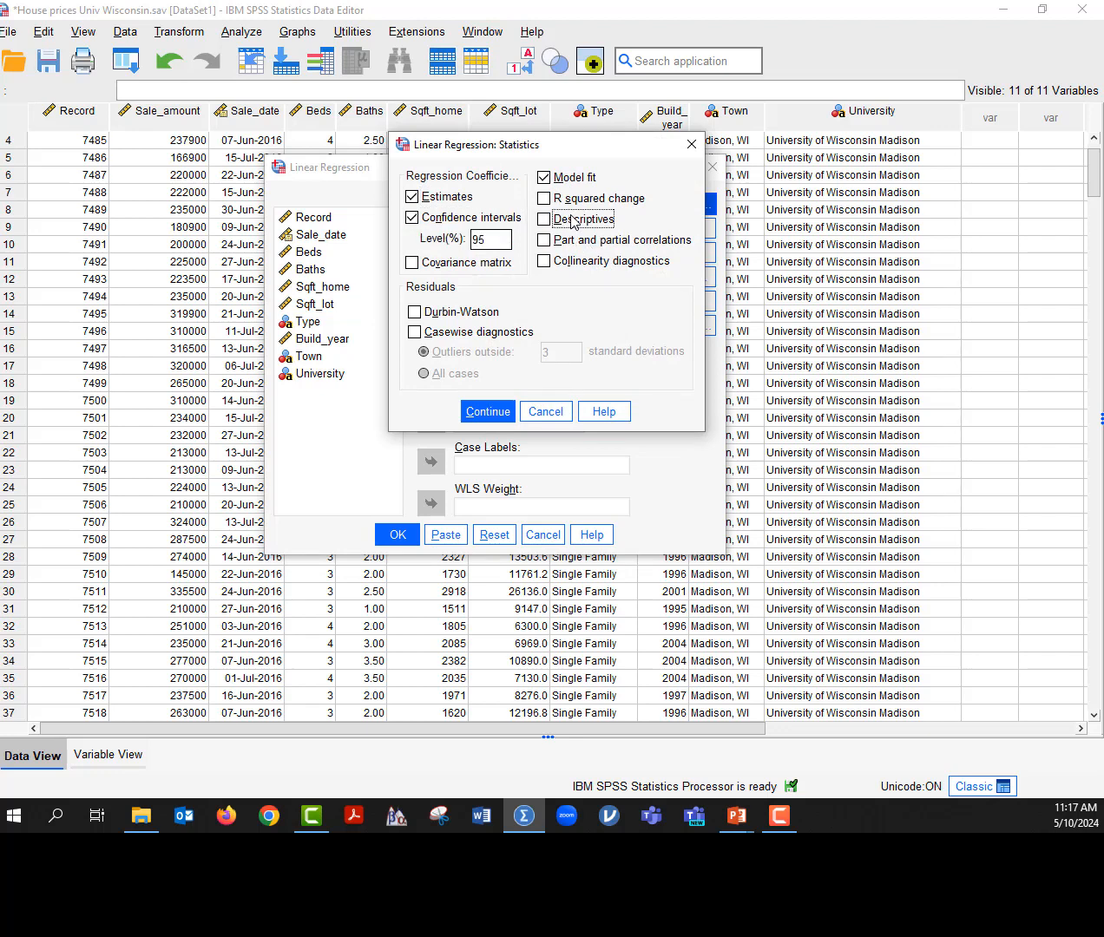
pyautogui.click(562, 262)
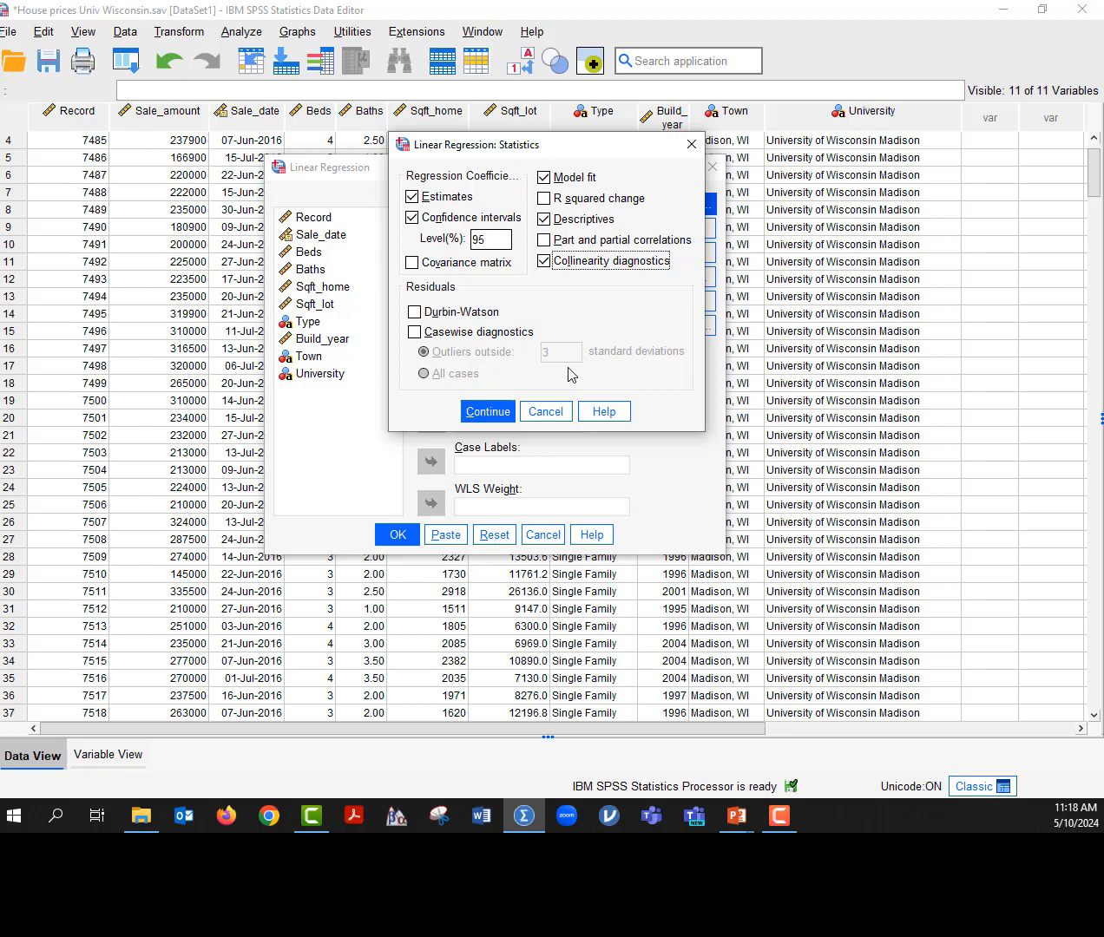
pyautogui.click(475, 413)
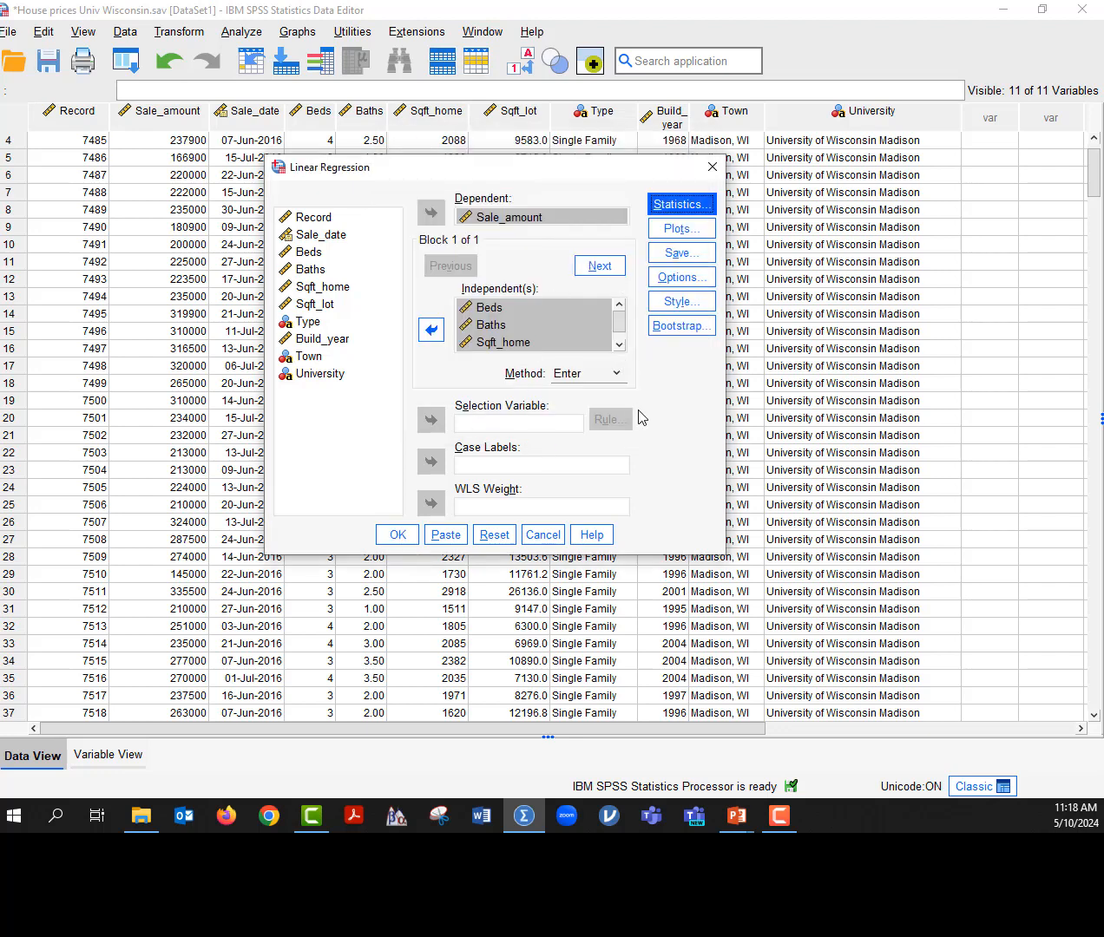
# - Request a scatterplot of *ZRESID on Y against *ZPRED on X, plus the residual histogram, normal probability plot and all partial plots
pyautogui.click(677, 228)
pyautogui.click(397, 266)
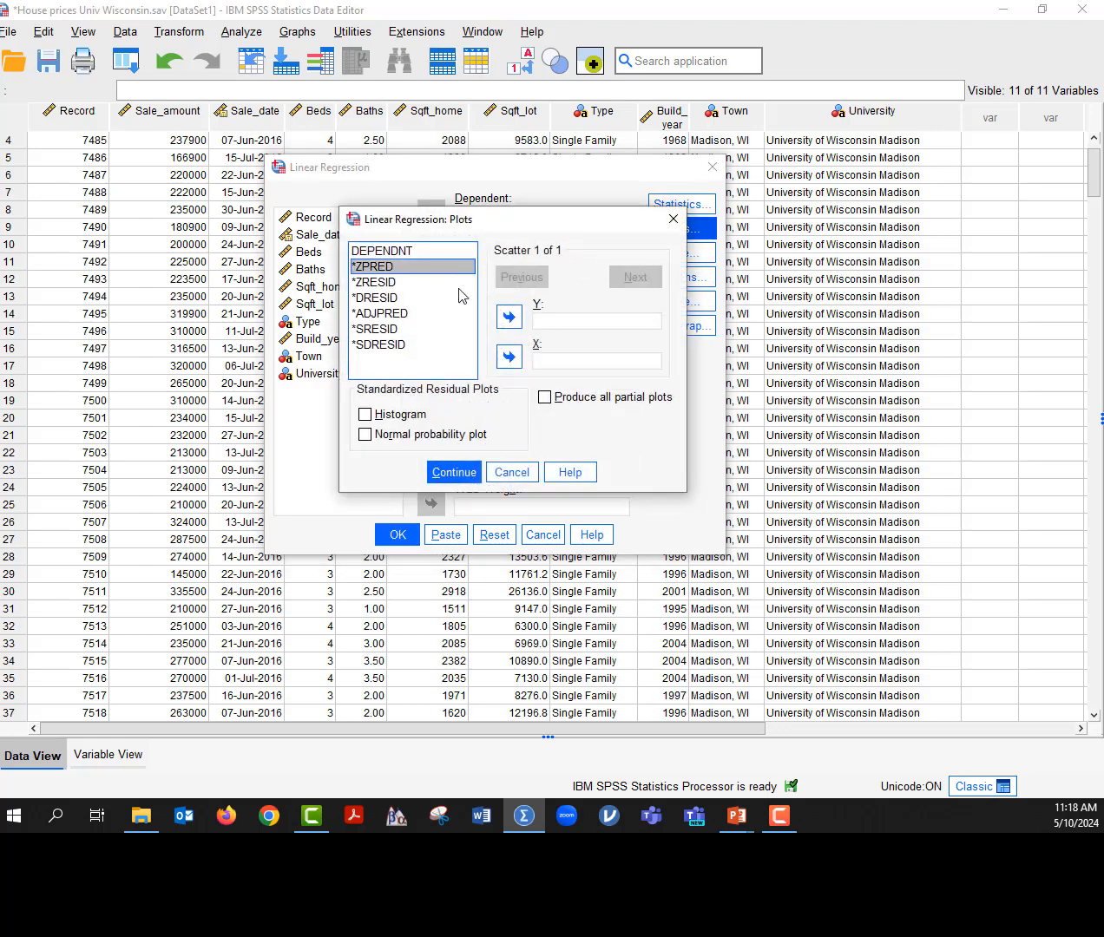
pyautogui.click(510, 356)
pyautogui.click(375, 282)
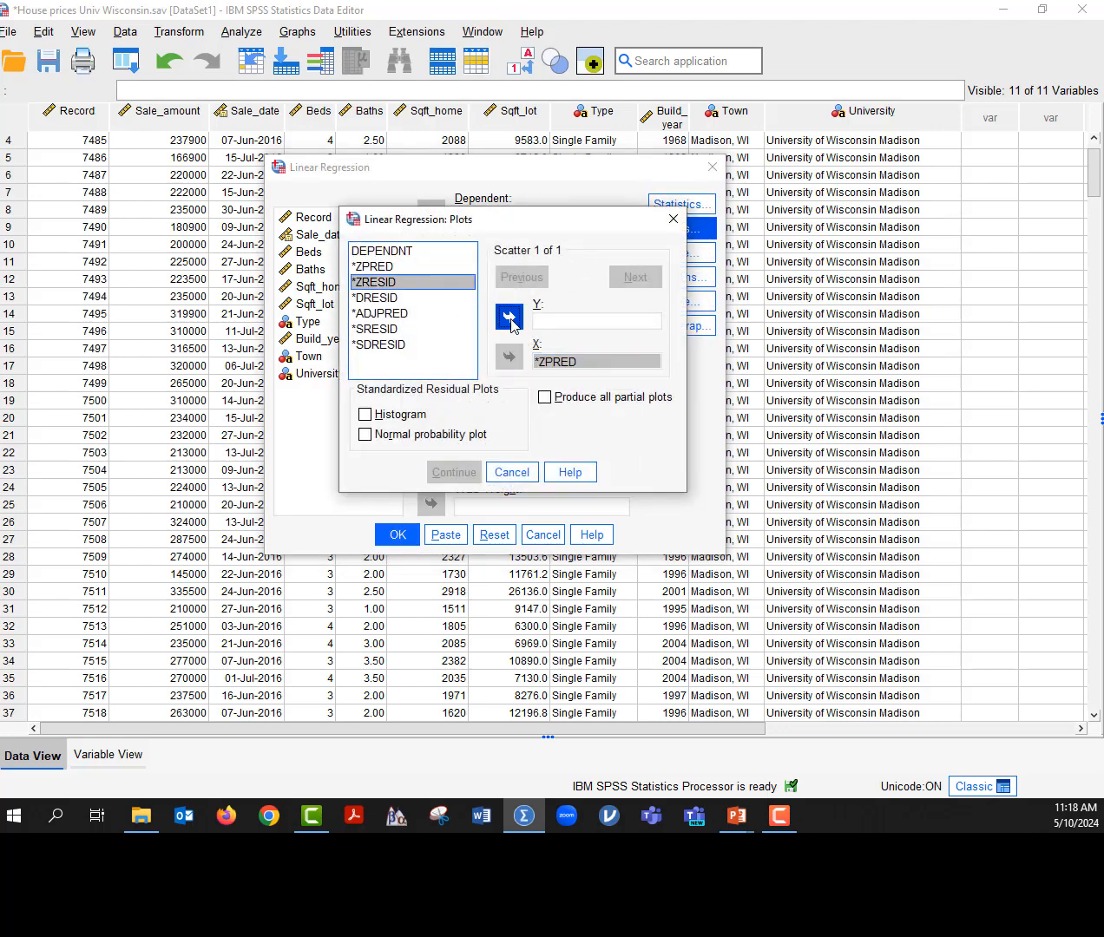
pyautogui.click(509, 317)
pyautogui.click(365, 414)
pyautogui.click(393, 436)
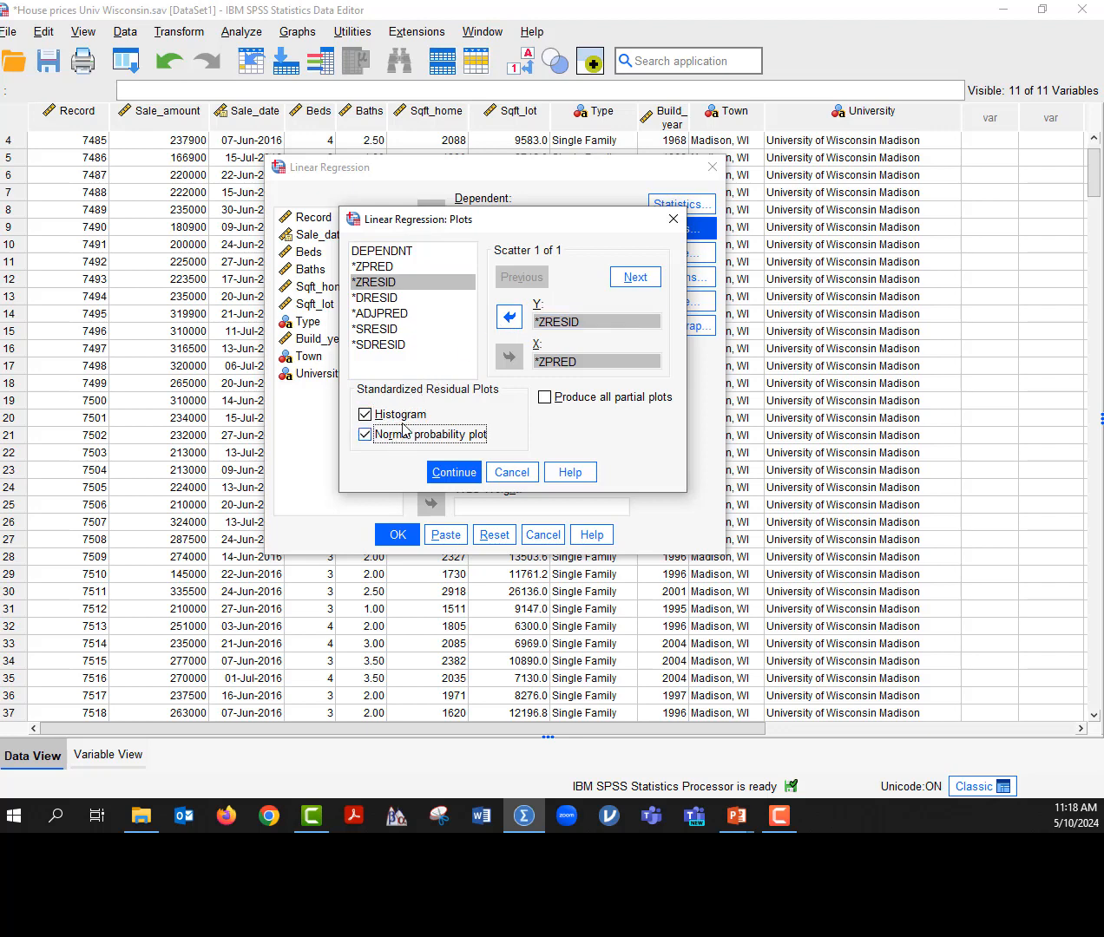
pyautogui.click(544, 399)
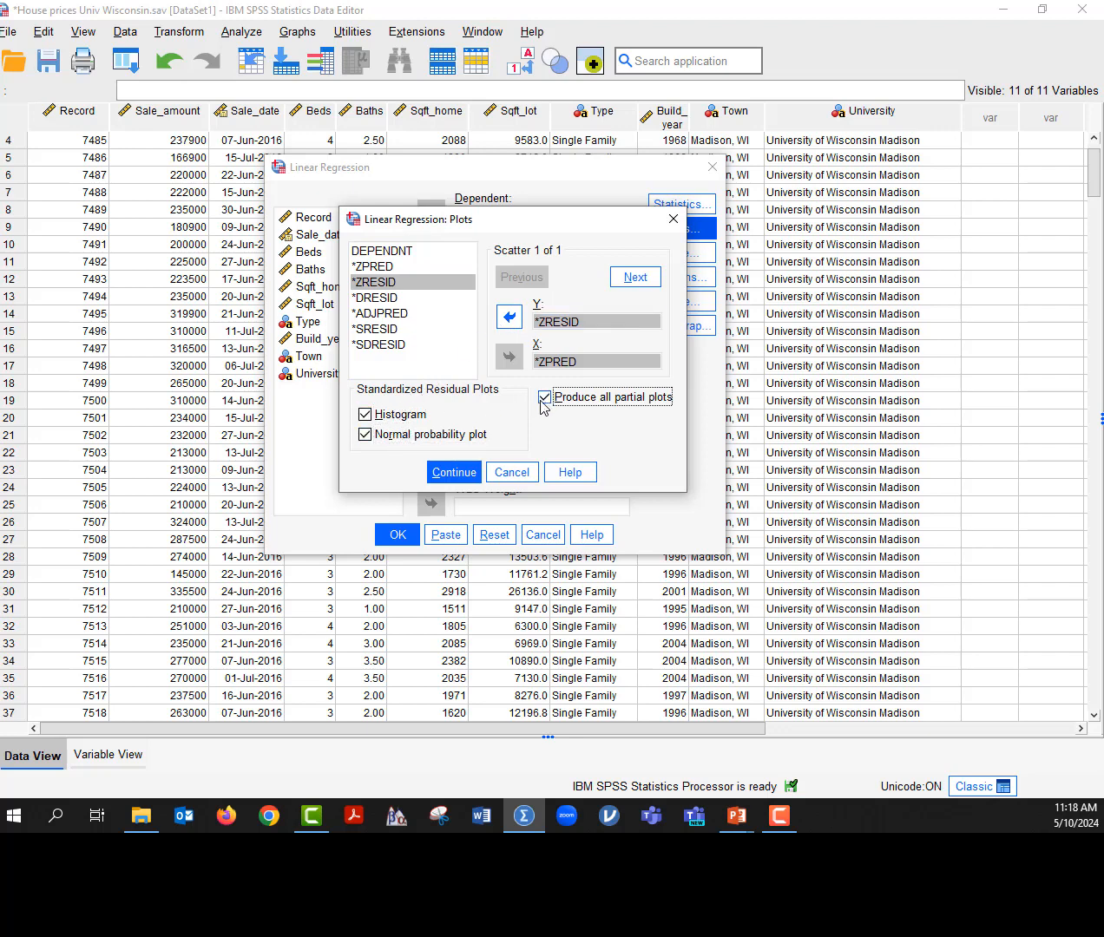
pyautogui.click(452, 472)
# - Run the linear regression and review its output from the descriptive statistics through the Coefficients table
pyautogui.click(411, 536)
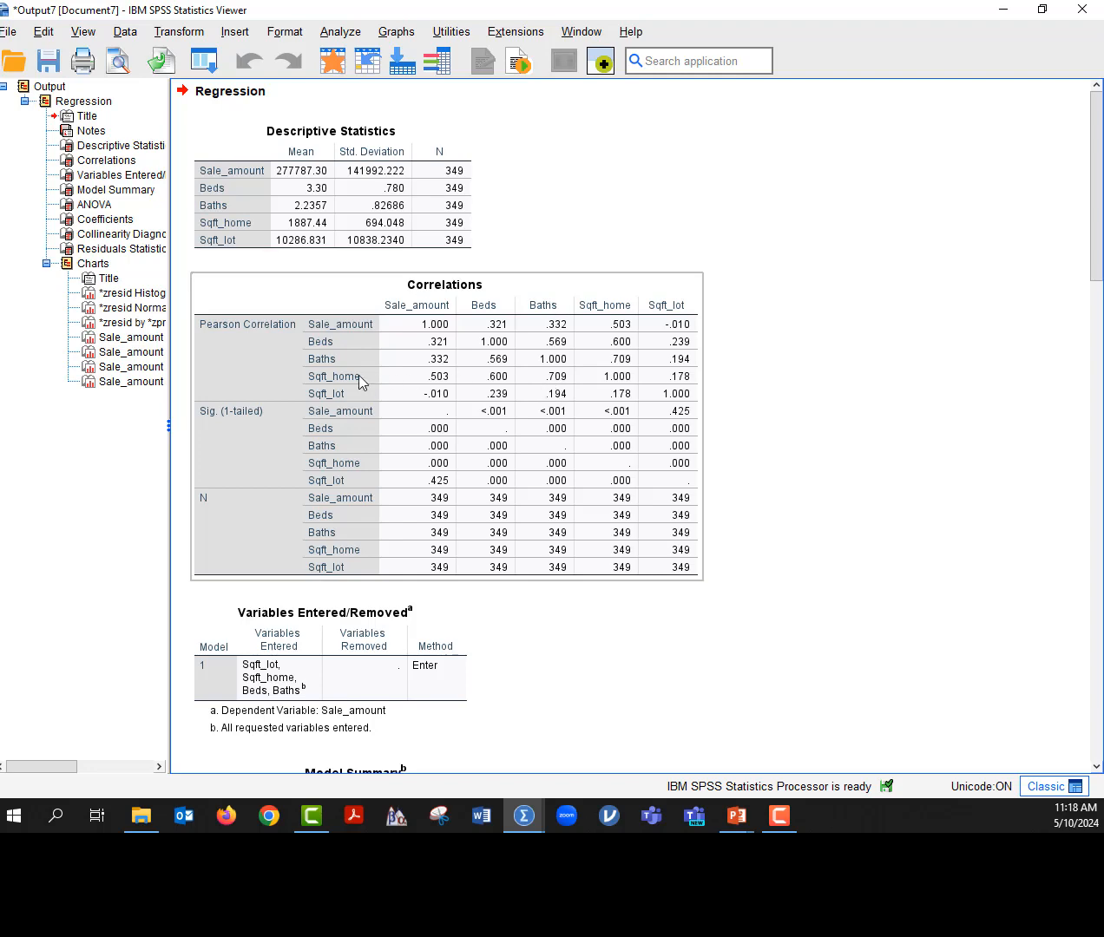
pyautogui.scroll(-3, 777, 436)
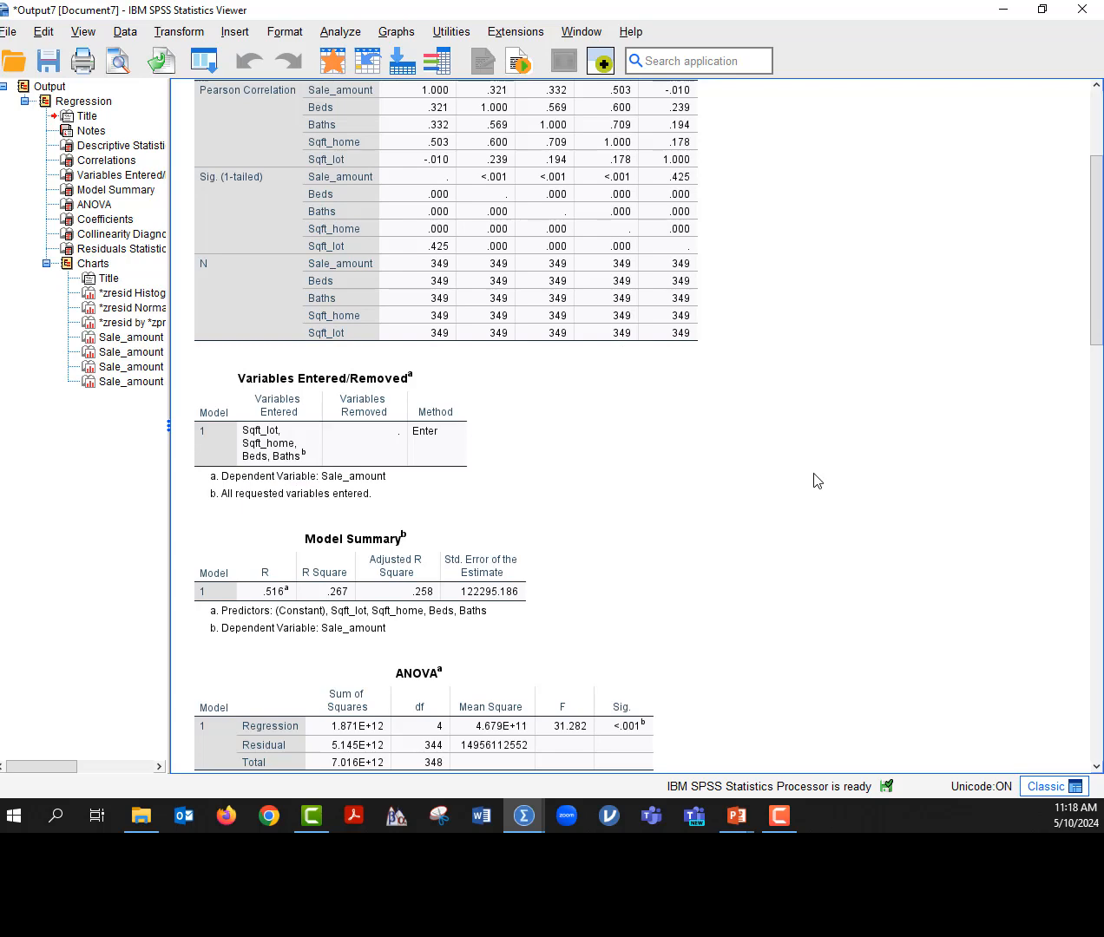
pyautogui.scroll(-3, 825, 501)
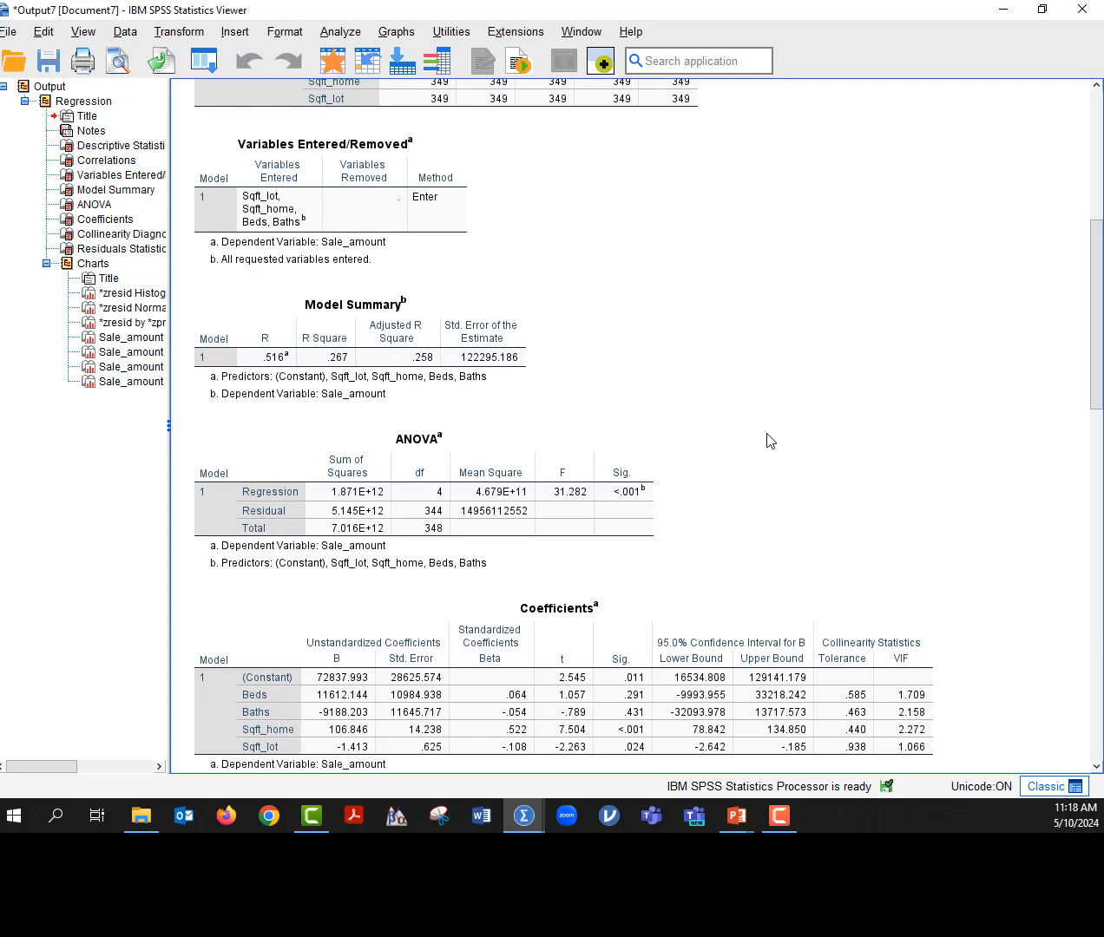
# - Examine the ANOVA, Coefficients, Collinearity Diagnostics and Residuals Statistics tables, the residual histogram and scatterplot, and the partial regression plots
pyautogui.scroll(-3, 766, 438)
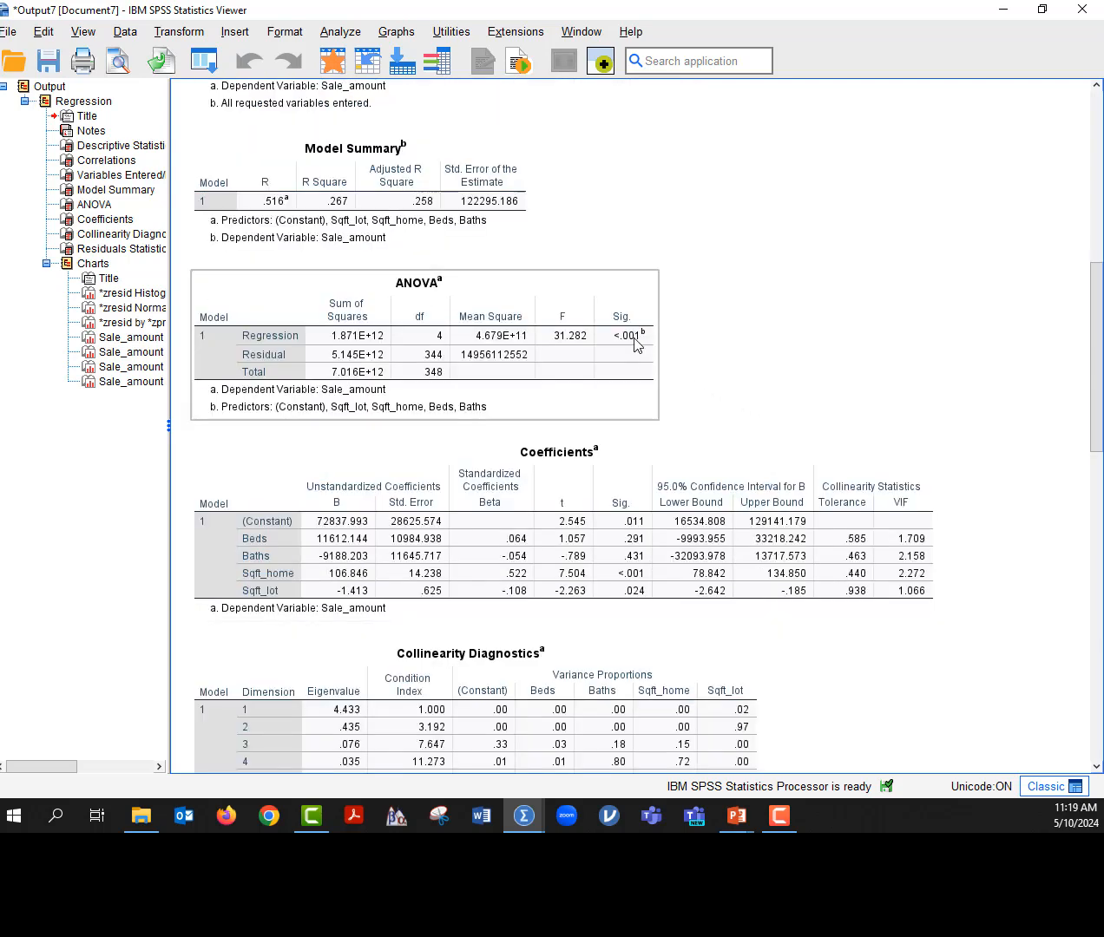
pyautogui.scroll(-3, 790, 343)
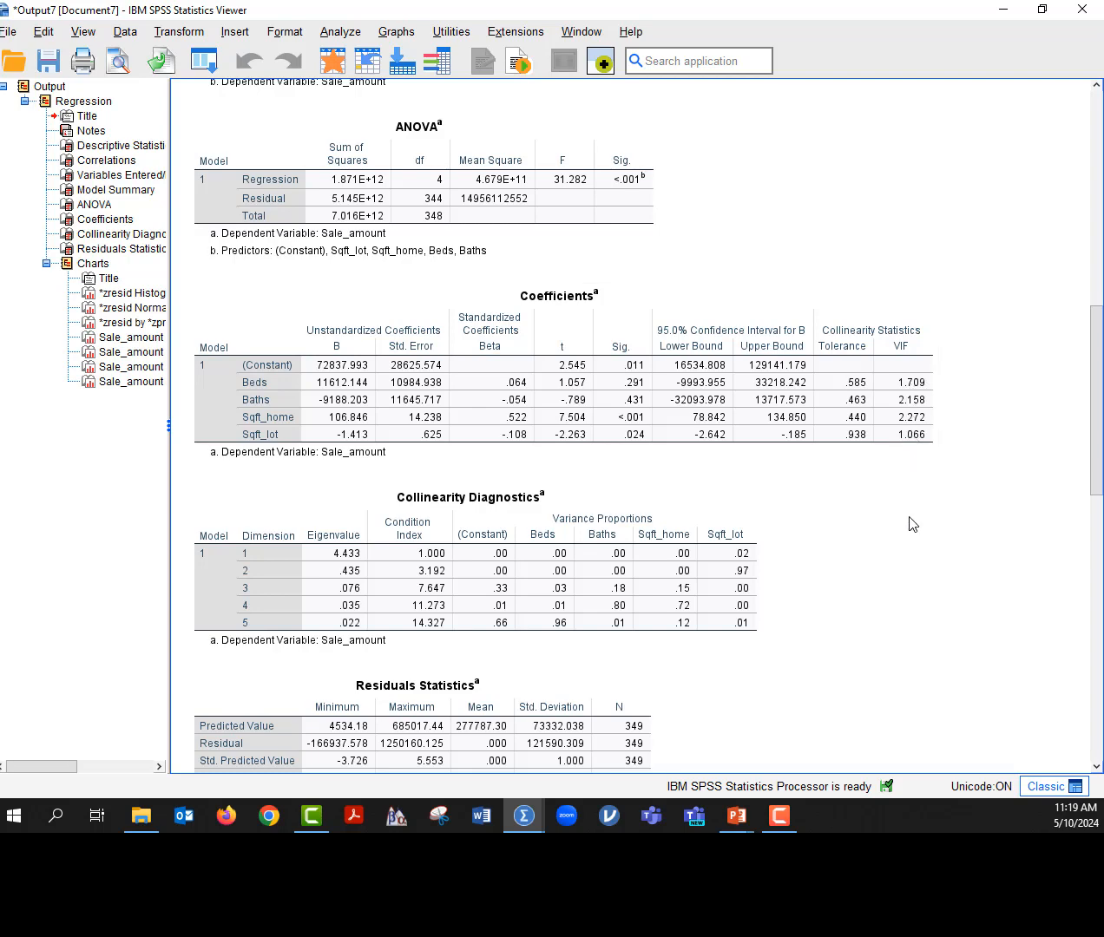
pyautogui.scroll(-3, 911, 525)
pyautogui.scroll(-3, 915, 532)
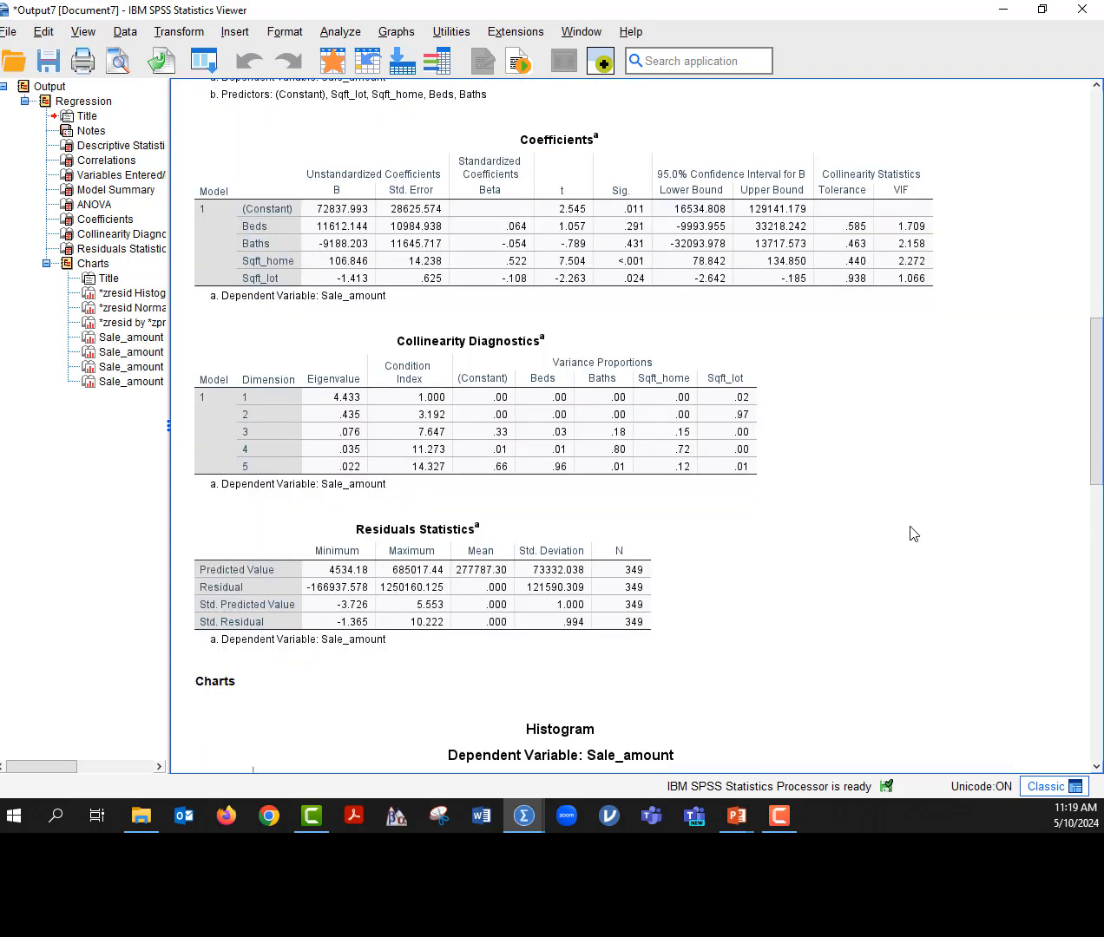
pyautogui.scroll(-6, 911, 534)
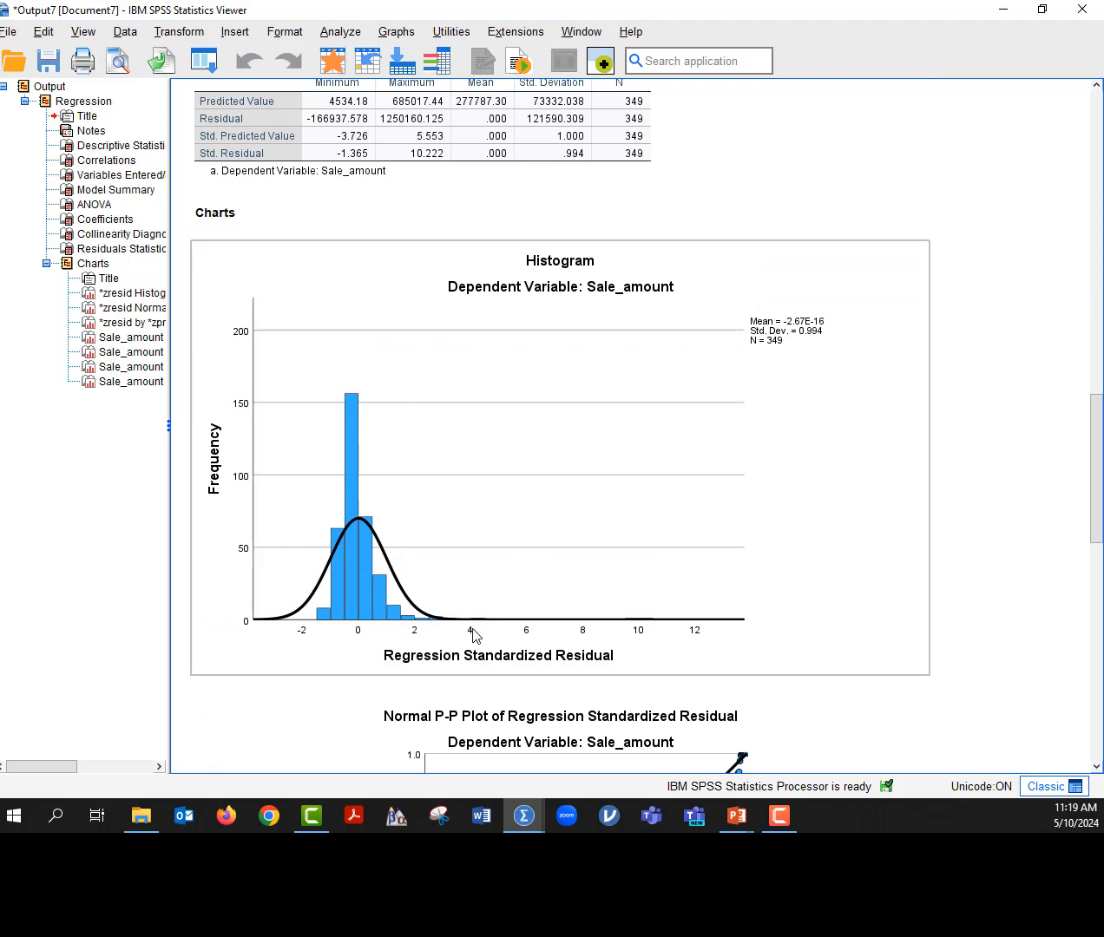
pyautogui.scroll(-15, 968, 618)
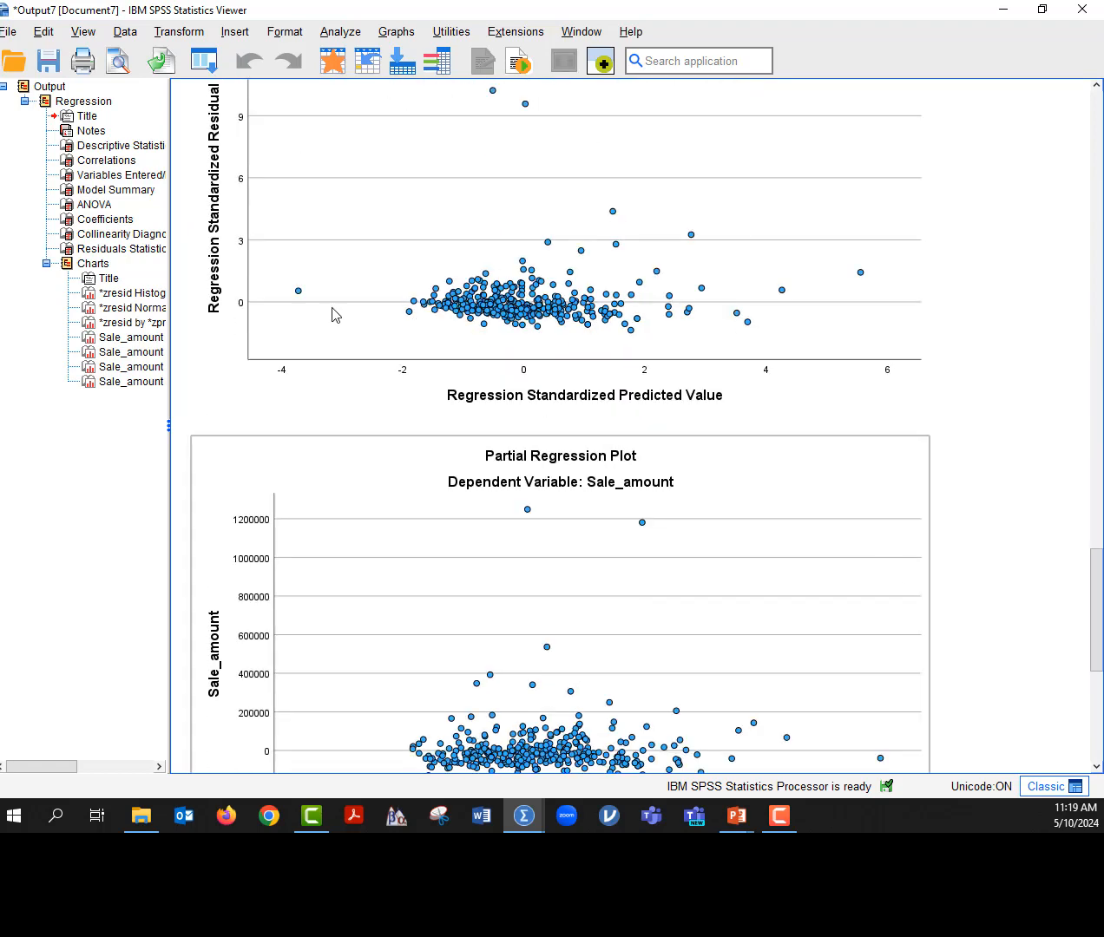
pyautogui.scroll(-10, 487, 530)
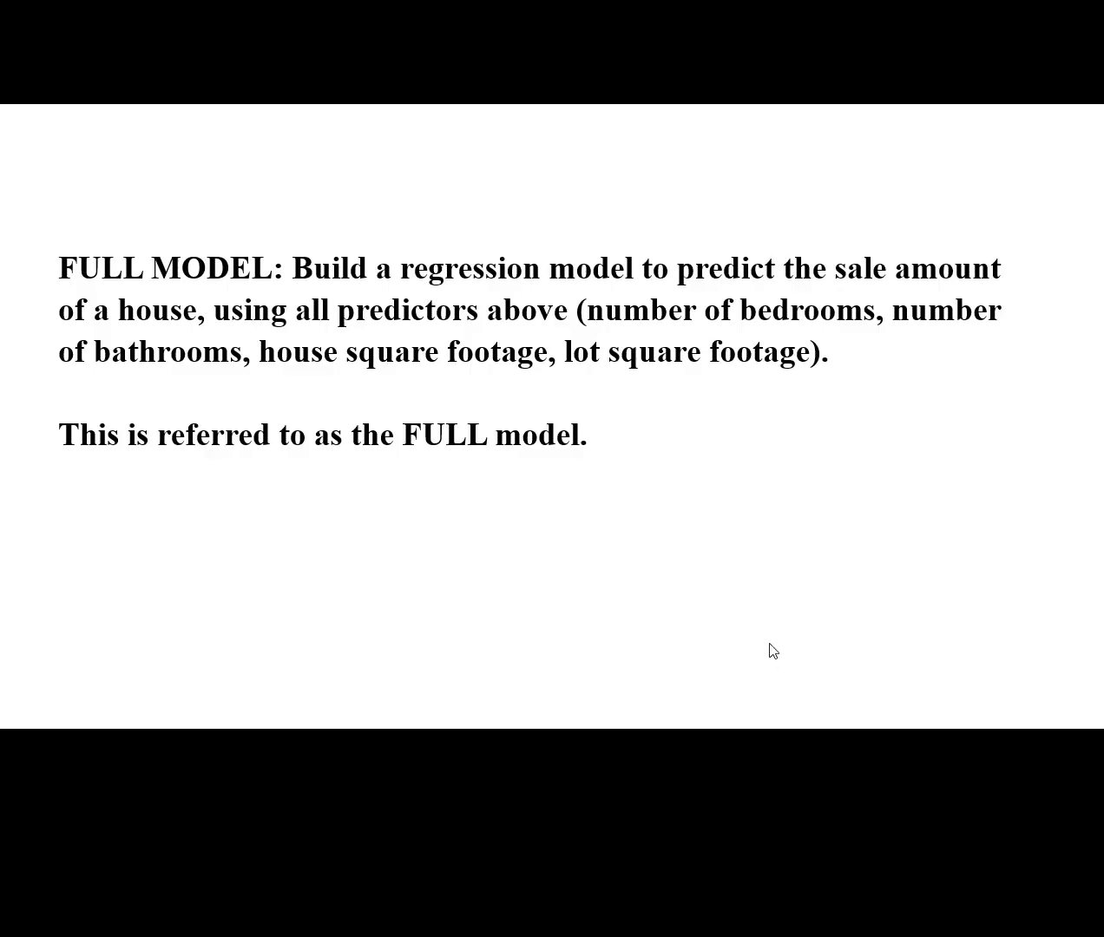
# - Return to the PowerPoint slideshow and advance from the full model slide to the ANOVA slide with the F-test hypotheses
pyautogui.click(769, 644)
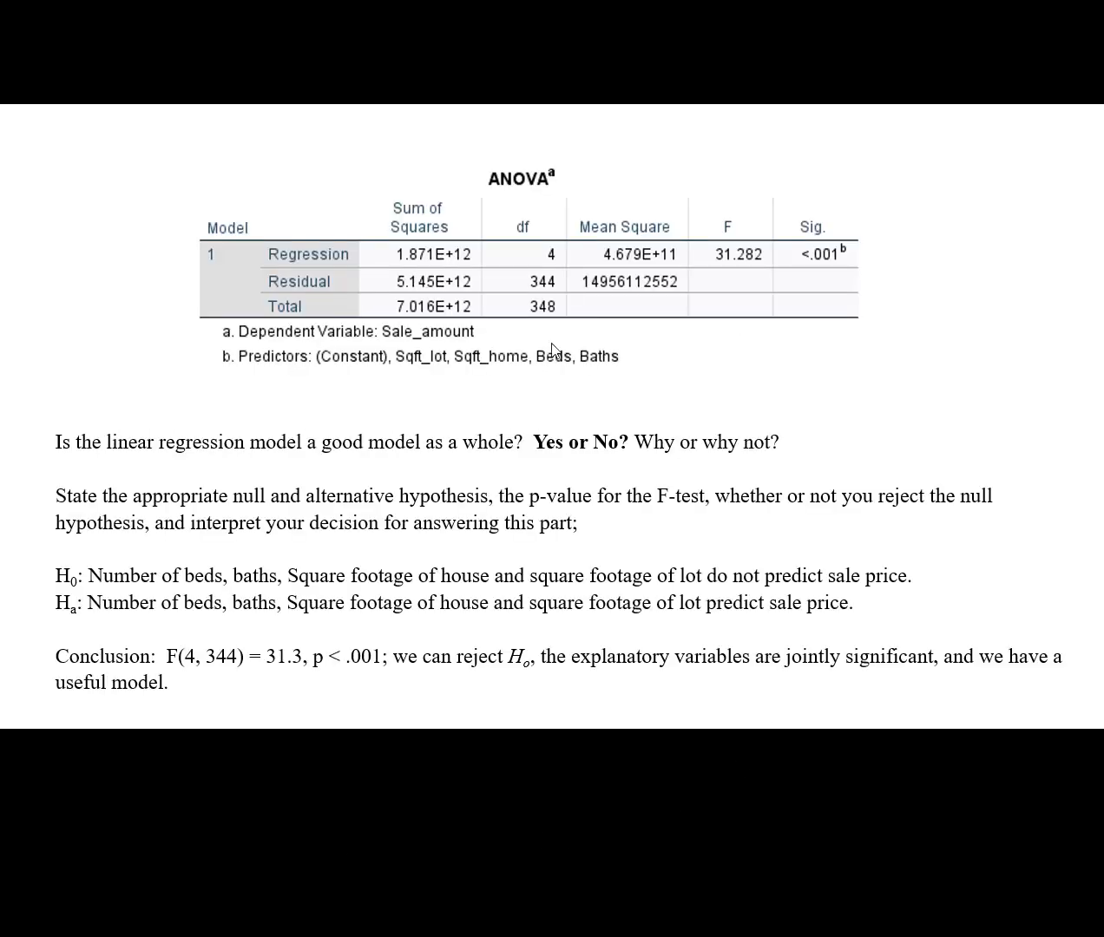